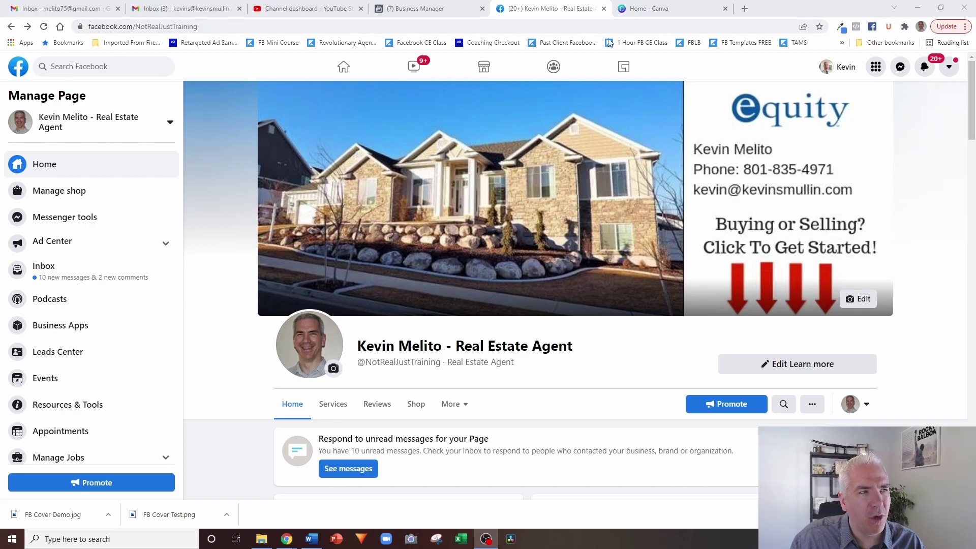
Switch from Facebook to the 'Home - Canva' browser tab
{"action": "left_click", "coordinate": [677, 10]}
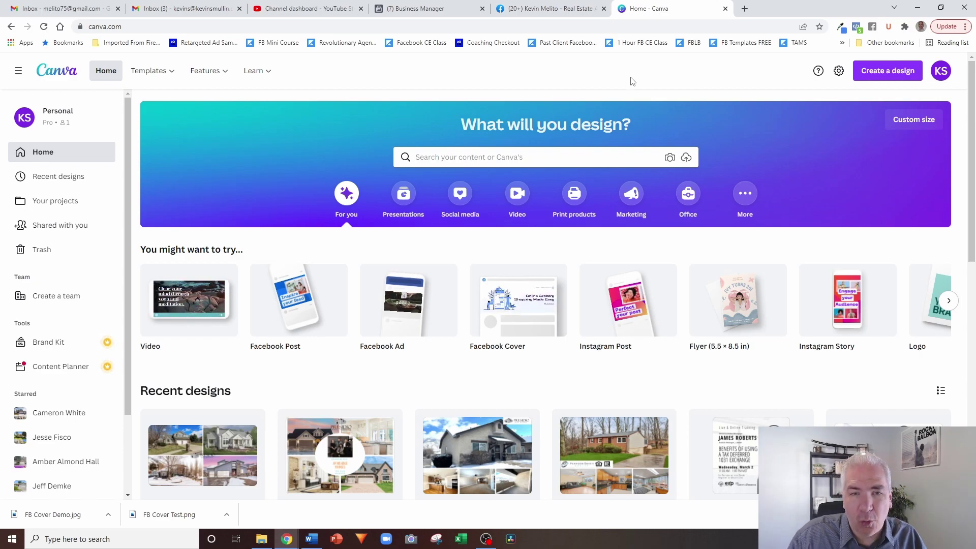
Create a new Facebook Cover design and fill it with the uploaded house photo
{"action": "left_click", "coordinate": [881, 76]}
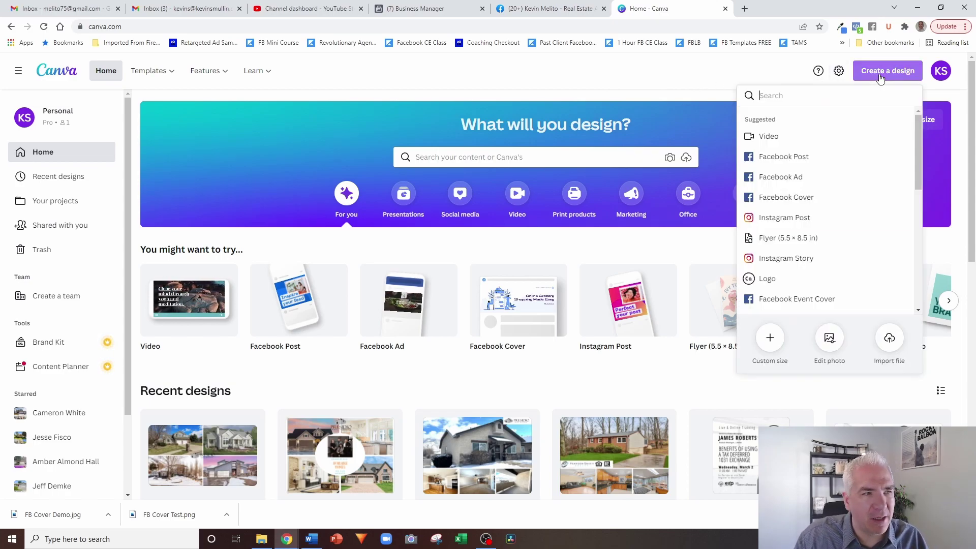
{"action": "type", "text": "face"}
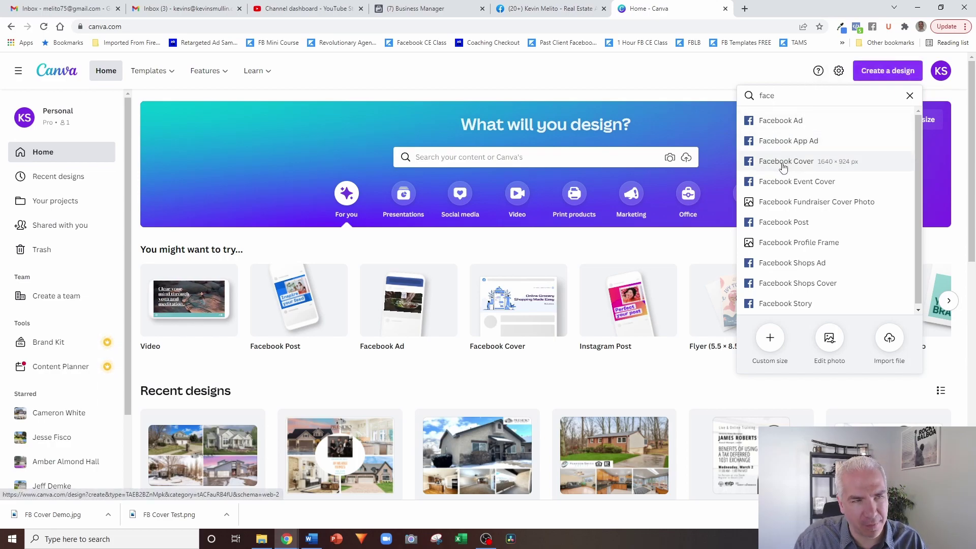
{"action": "left_click", "coordinate": [783, 167]}
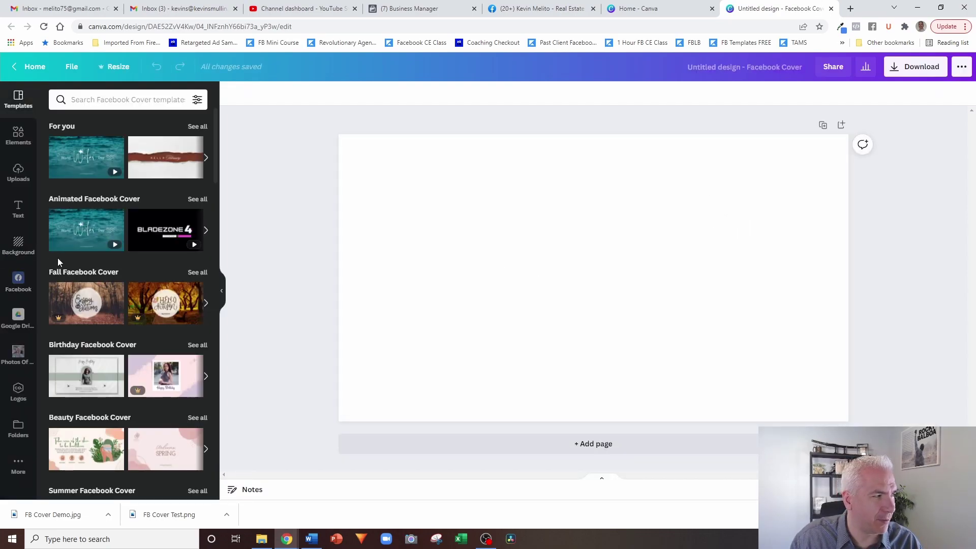
{"action": "left_click", "coordinate": [19, 173]}
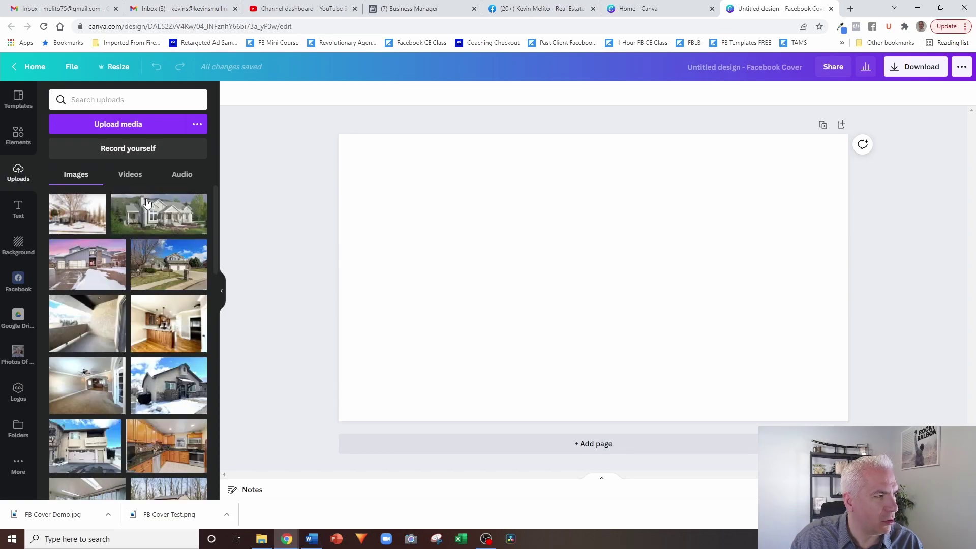
{"action": "left_click_drag", "start_coordinate": [158, 213], "coordinate": [355, 239]}
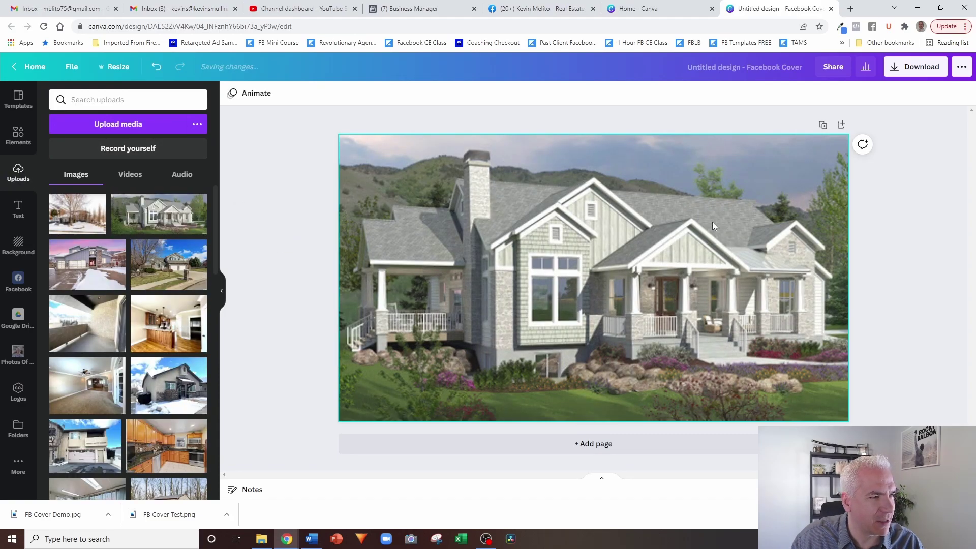
Download the cover as a PNG named 'Test' and return to the Facebook tab
{"action": "left_click", "coordinate": [916, 67]}
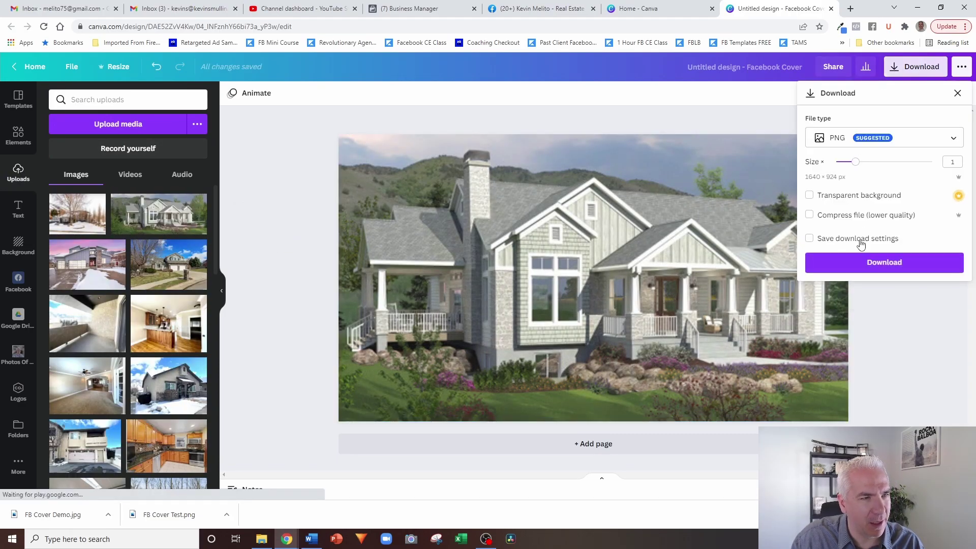
{"action": "left_click", "coordinate": [862, 258]}
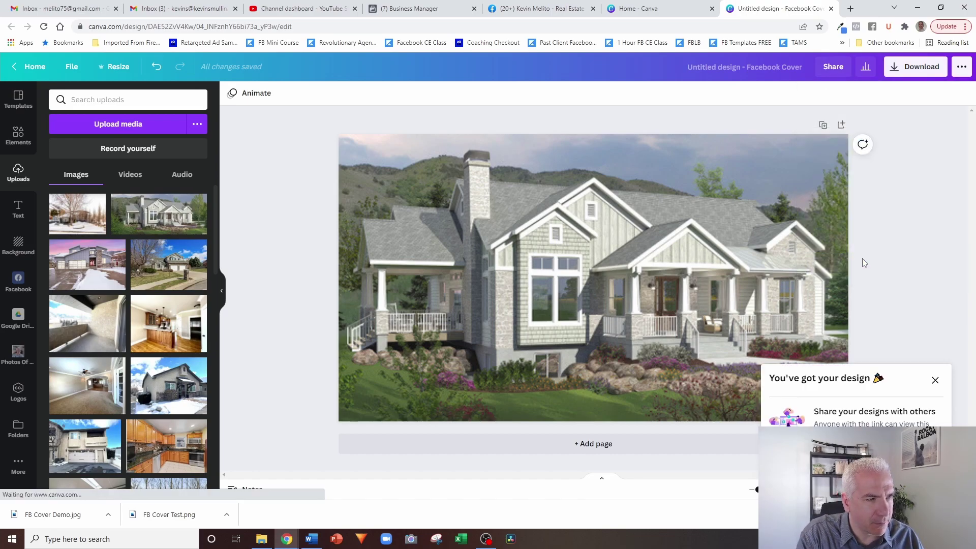
{"action": "type", "text": "Test"}
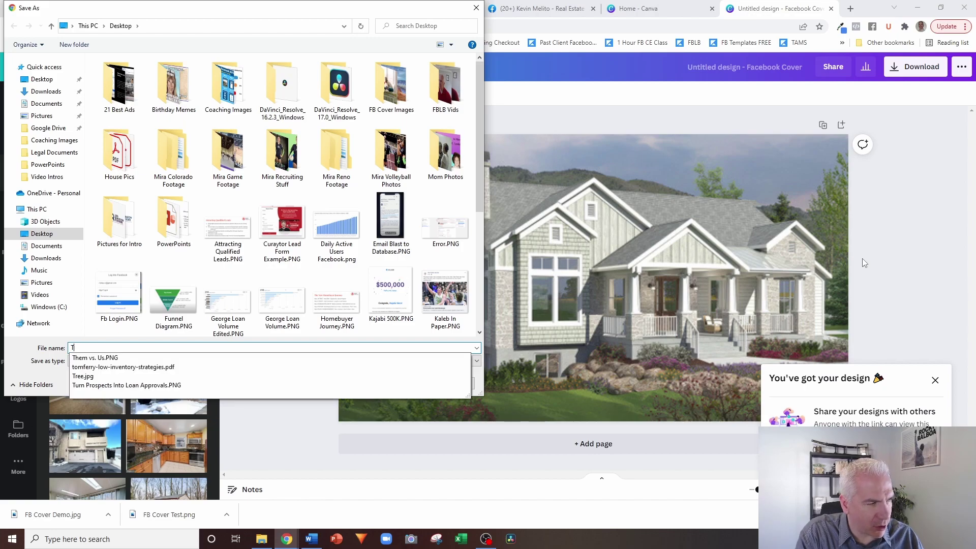
{"action": "left_click", "coordinate": [404, 383]}
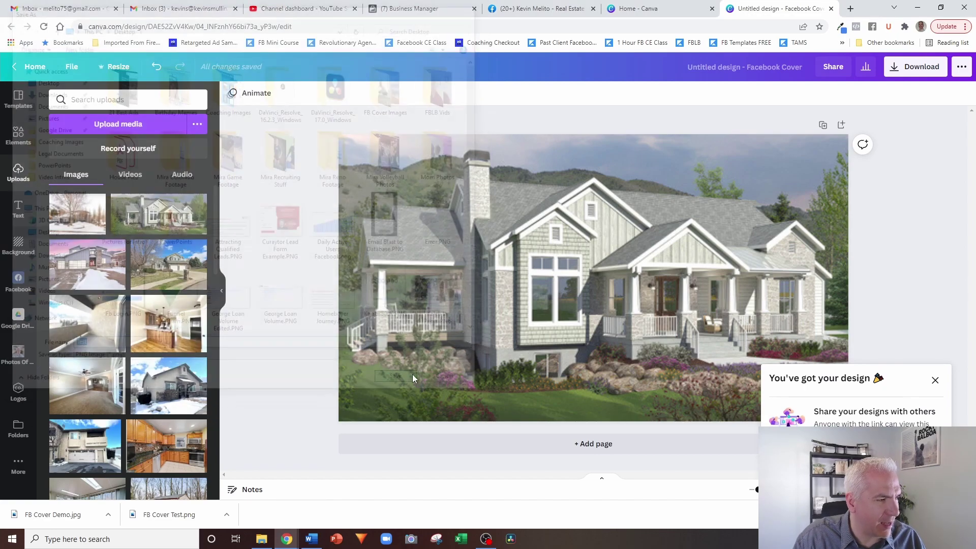
{"action": "left_click", "coordinate": [539, 9]}
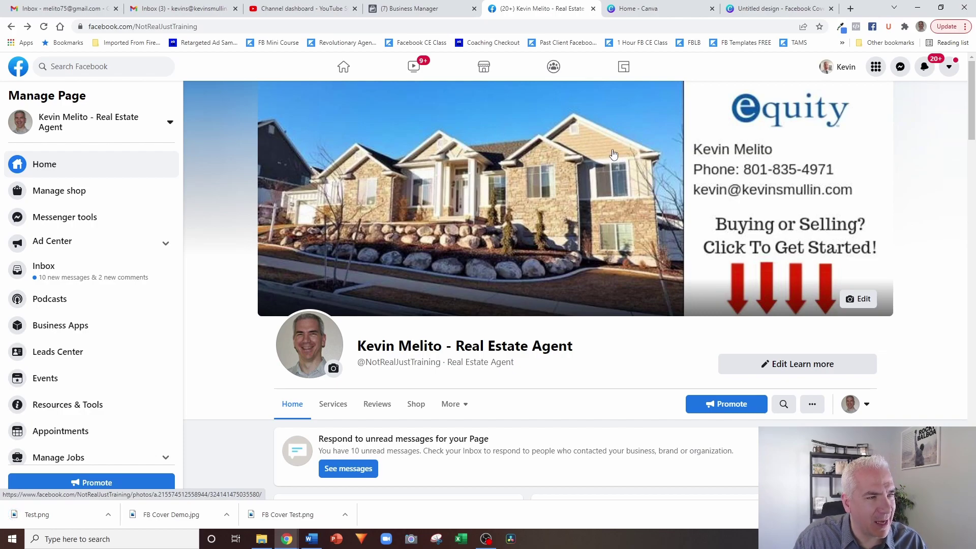
Save the current Facebook cover photo as 'FB Cover Demo', then close the photo viewer
{"action": "left_click", "coordinate": [613, 153]}
{"action": "right_click", "coordinate": [468, 250]}
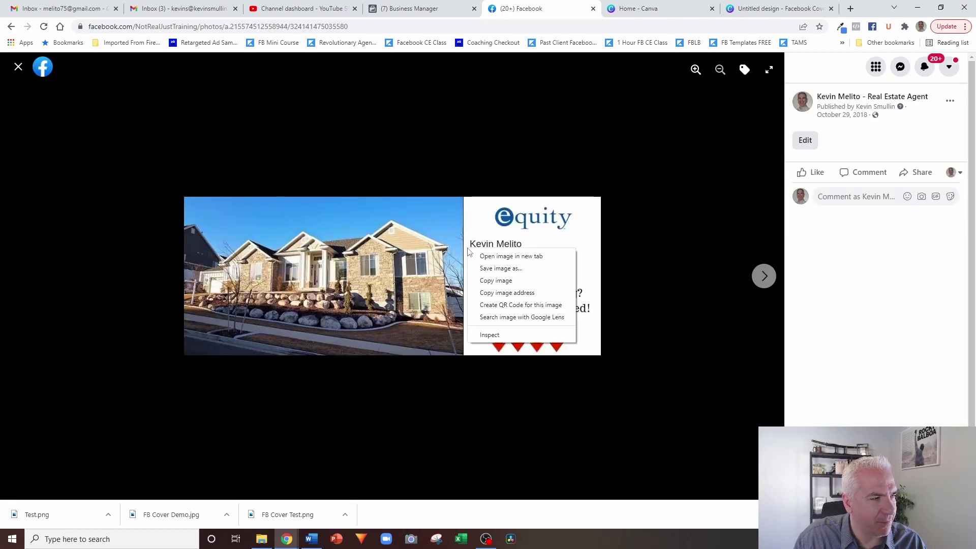
{"action": "left_click", "coordinate": [483, 271]}
{"action": "type", "text": "F"}
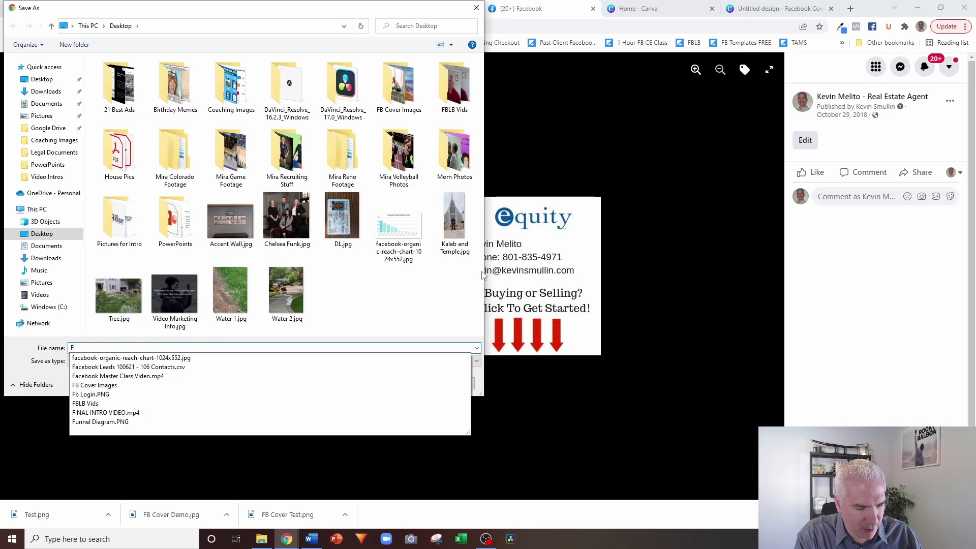
{"action": "type", "text": "B Cover D"}
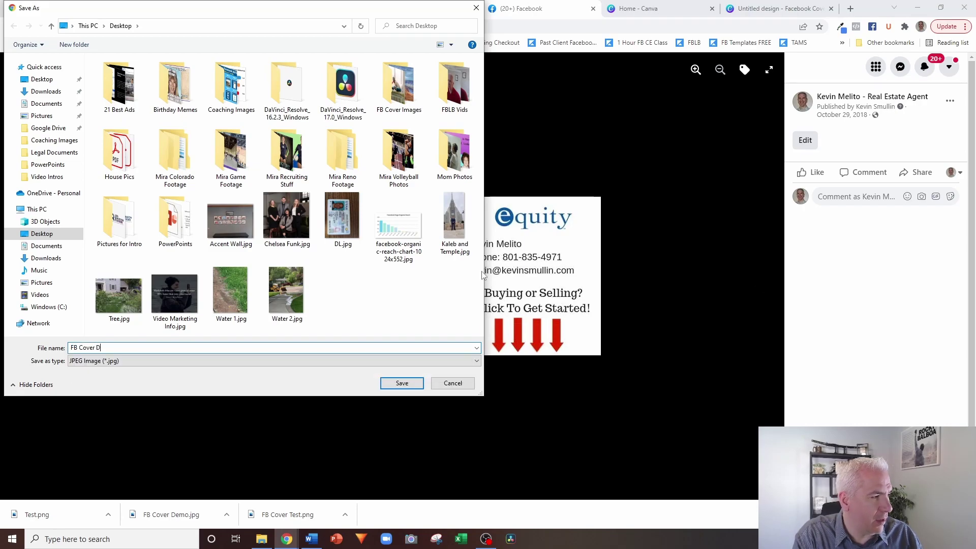
{"action": "type", "text": "emo"}
{"action": "key", "text": "Return"}
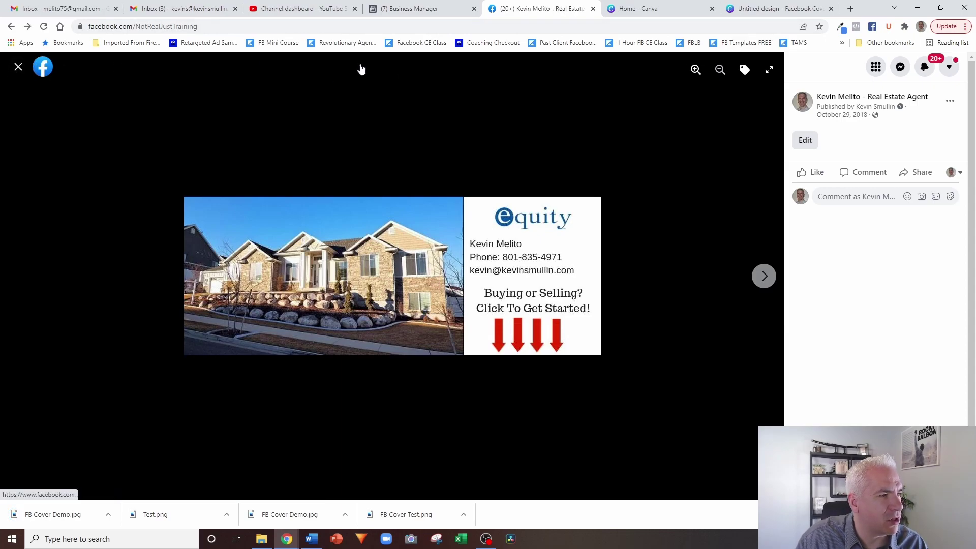
{"action": "left_click", "coordinate": [18, 67]}
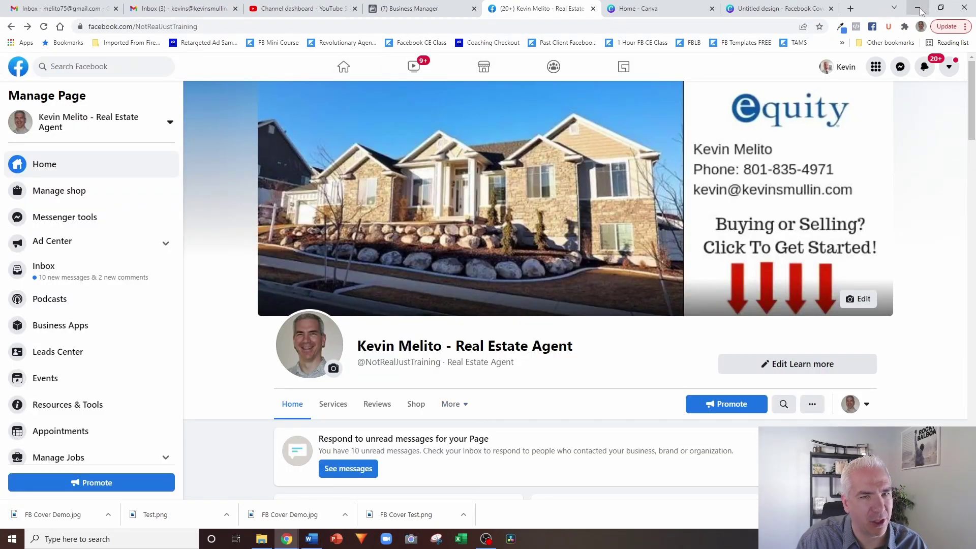
From the desktop, check Test.png's dimensions in Properties > Details: 1640 x 924
{"action": "left_click", "coordinate": [920, 10]}
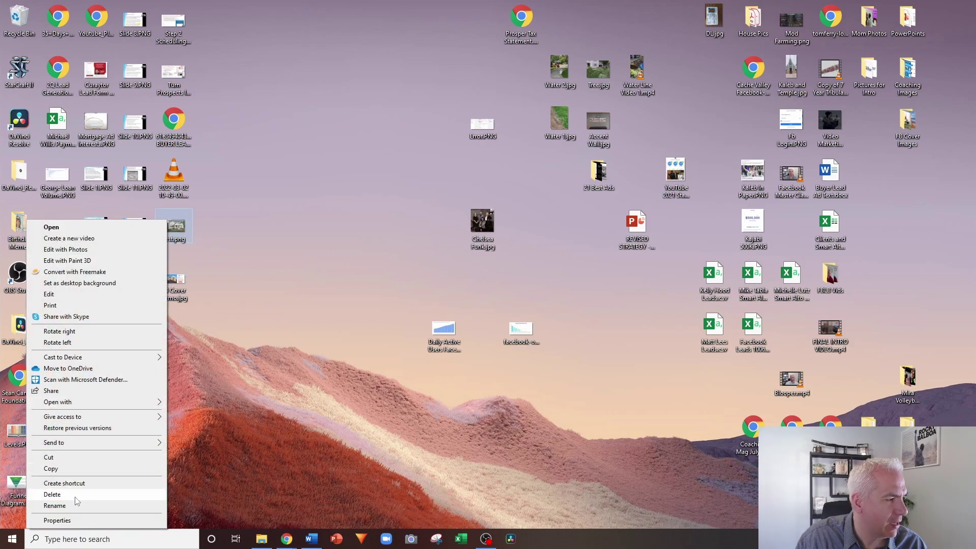
{"action": "left_click", "coordinate": [74, 520]}
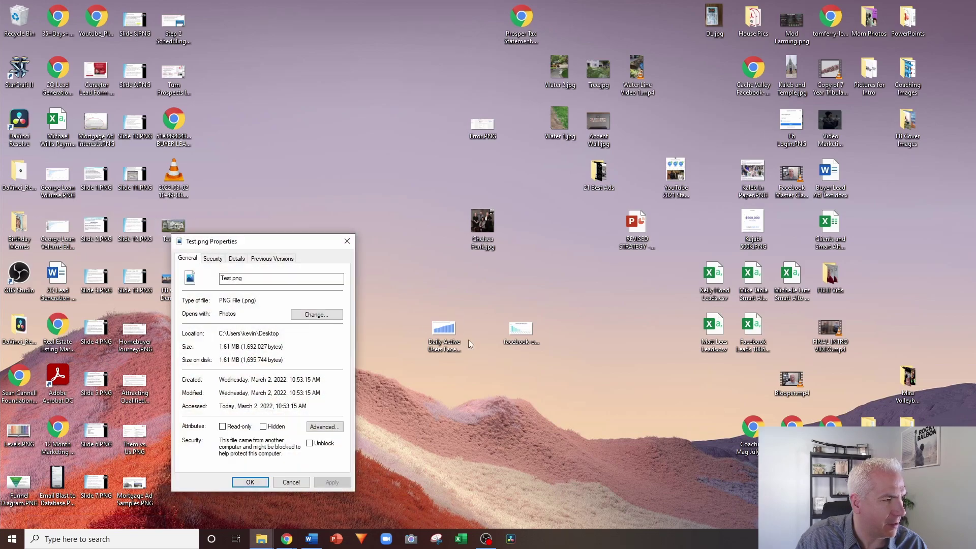
{"action": "left_click", "coordinate": [237, 258]}
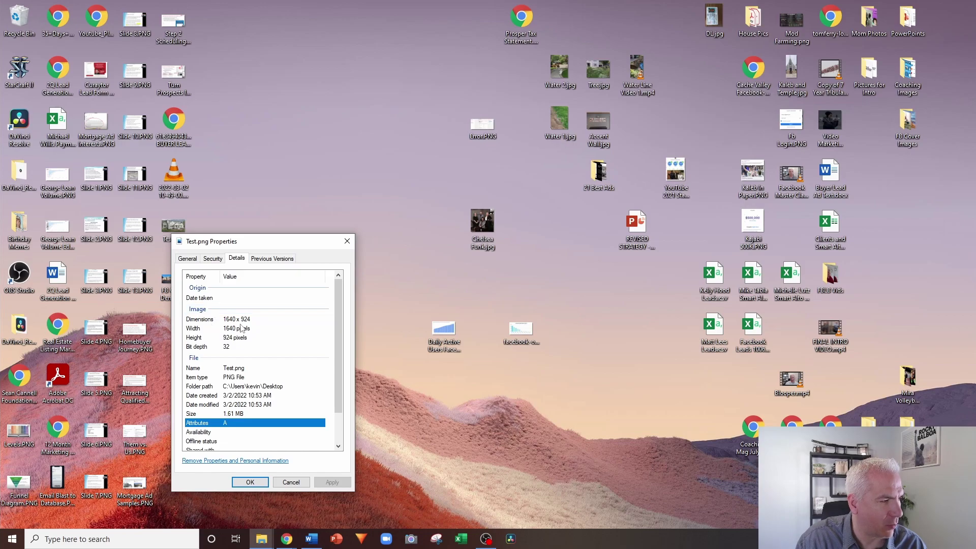
{"action": "left_click", "coordinate": [348, 241]}
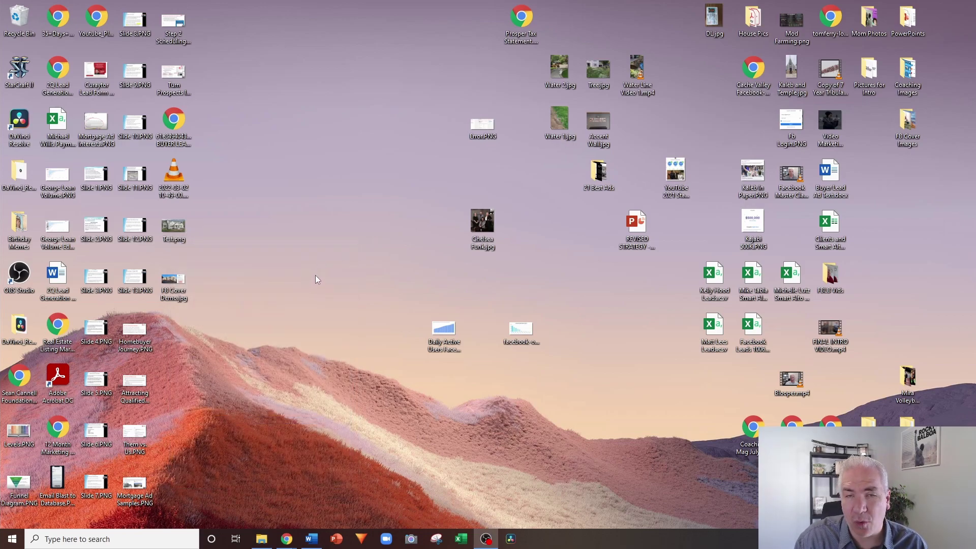
Check FB Cover Demo.jpg's dimensions in Properties > Details: 820 x 312
{"action": "right_click", "coordinate": [165, 282]}
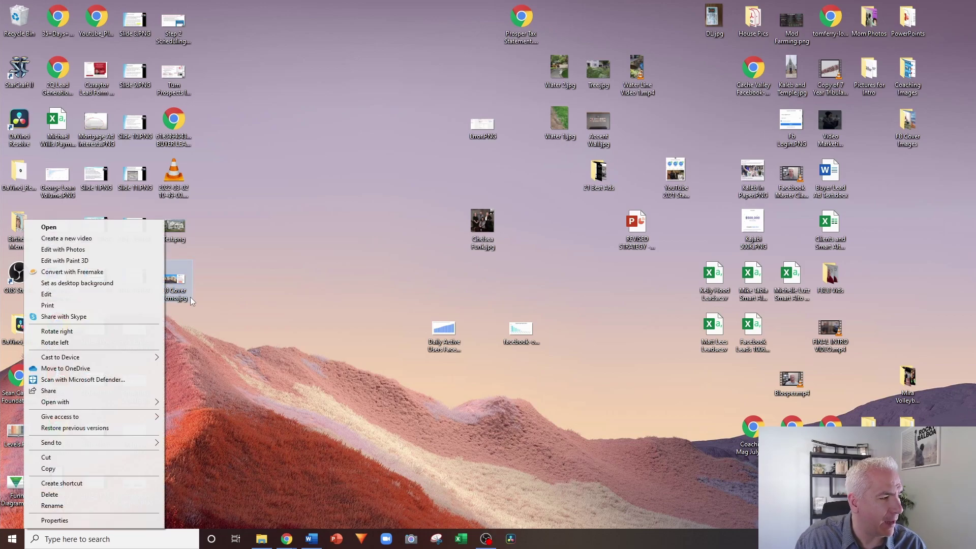
{"action": "left_click", "coordinate": [82, 520]}
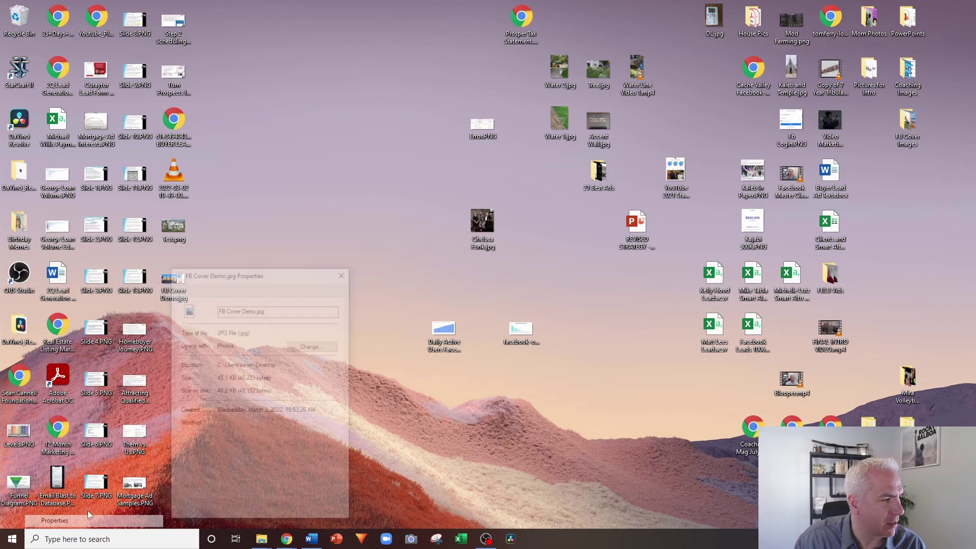
{"action": "left_click", "coordinate": [234, 289]}
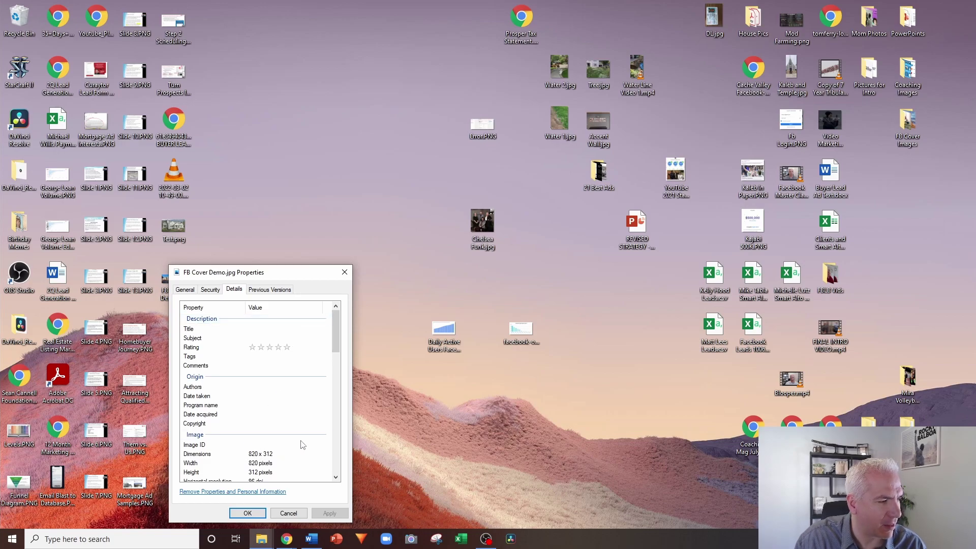
{"action": "left_click", "coordinate": [282, 513]}
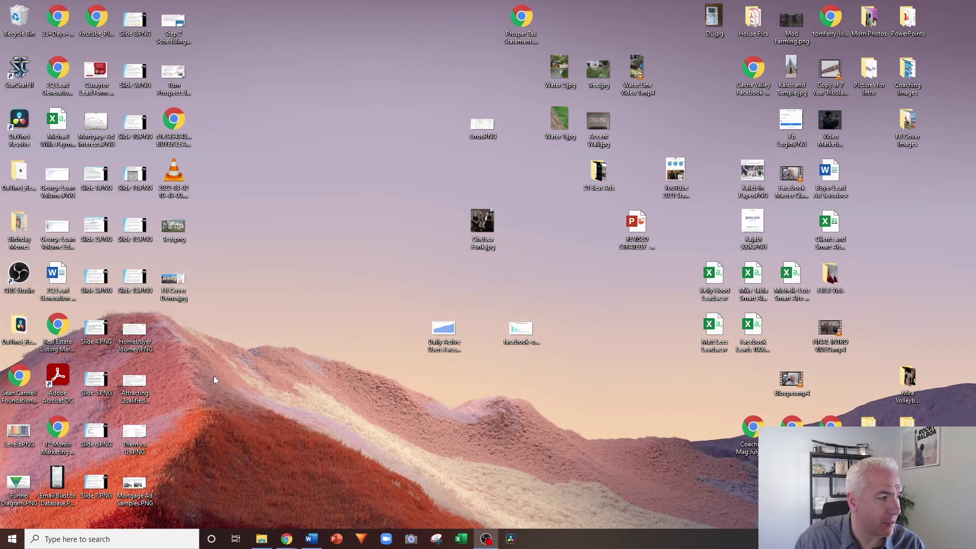
Upload Test.png as a trial Facebook cover and reposition it, then cancel to keep the original
{"action": "mouse_move", "coordinate": [288, 536]}
{"action": "left_click", "coordinate": [232, 491]}
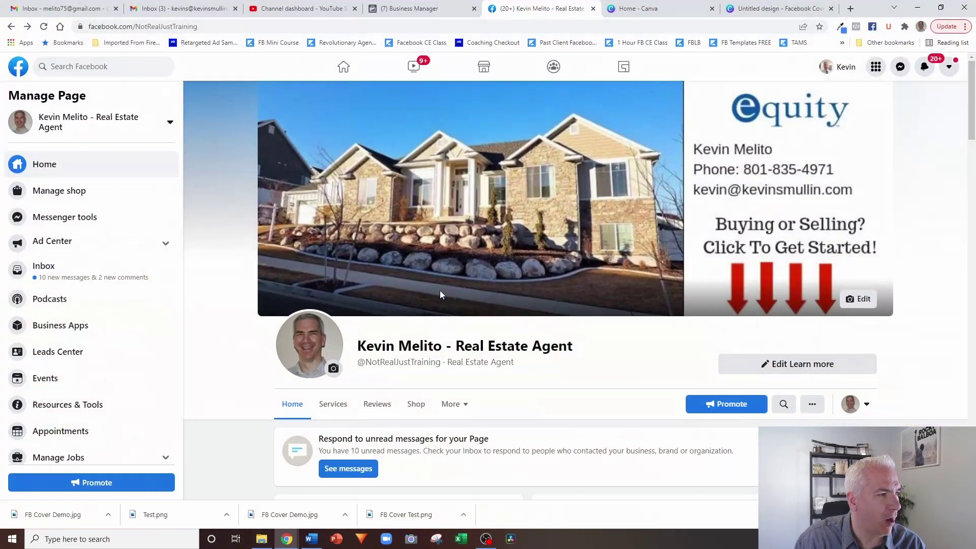
{"action": "left_click", "coordinate": [853, 297]}
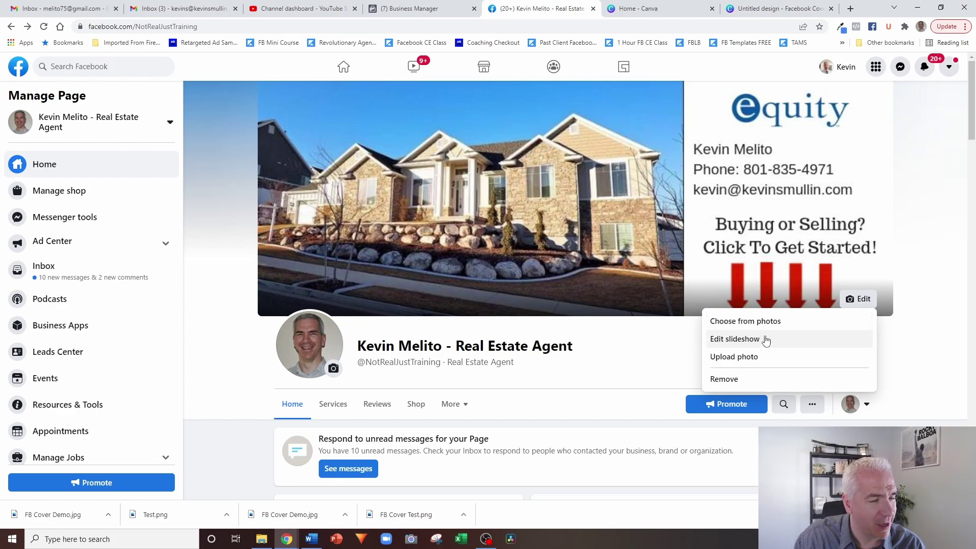
{"action": "left_click", "coordinate": [763, 358]}
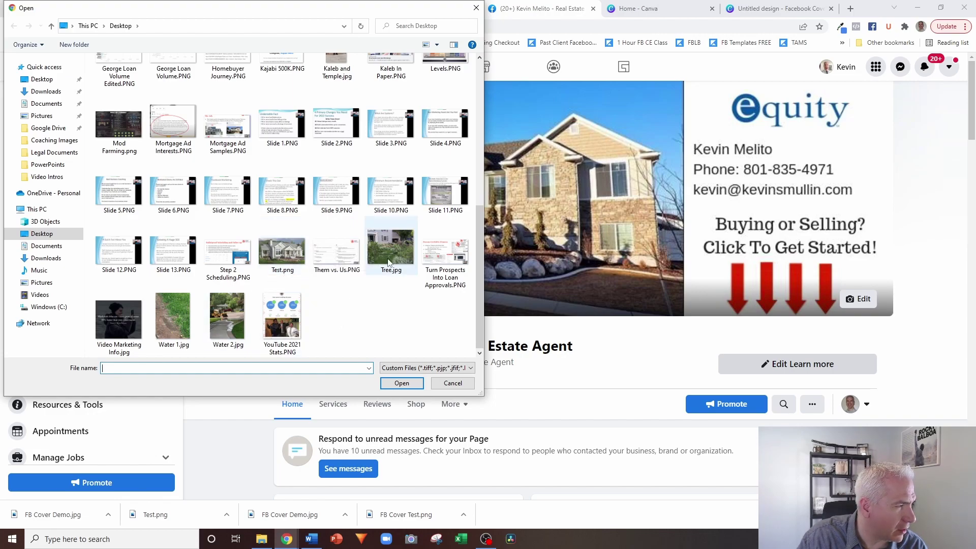
{"action": "left_click", "coordinate": [283, 251]}
{"action": "left_click", "coordinate": [402, 383]}
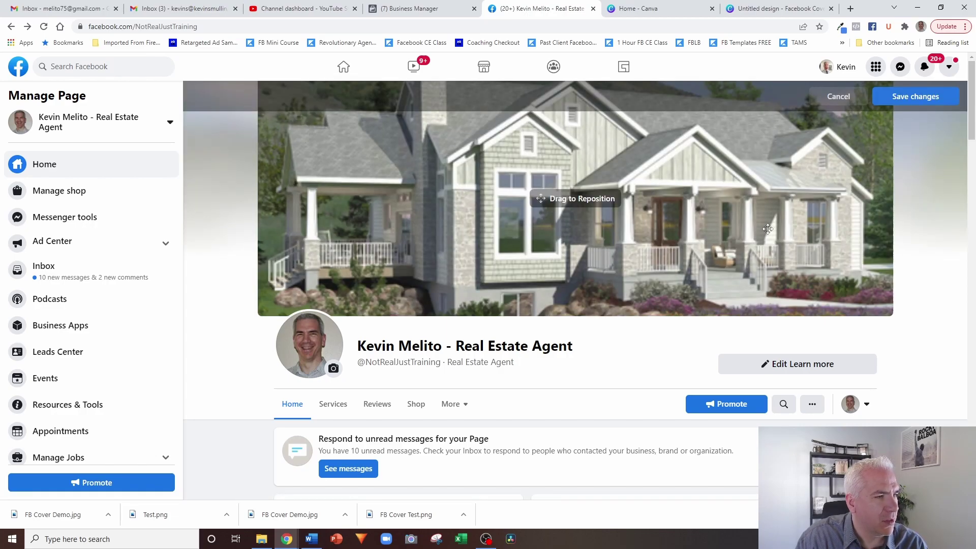
{"action": "left_click_drag", "start_coordinate": [767, 229], "coordinate": [722, 183]}
{"action": "left_click", "coordinate": [841, 96]}
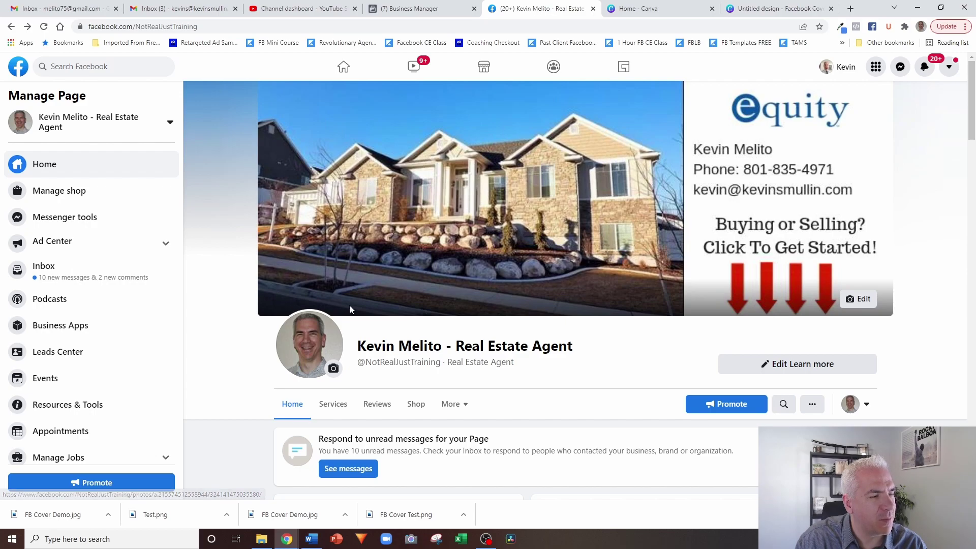
Close the old Canva Facebook Cover design and start a custom-size design with width 820 px
{"action": "left_click", "coordinate": [776, 10]}
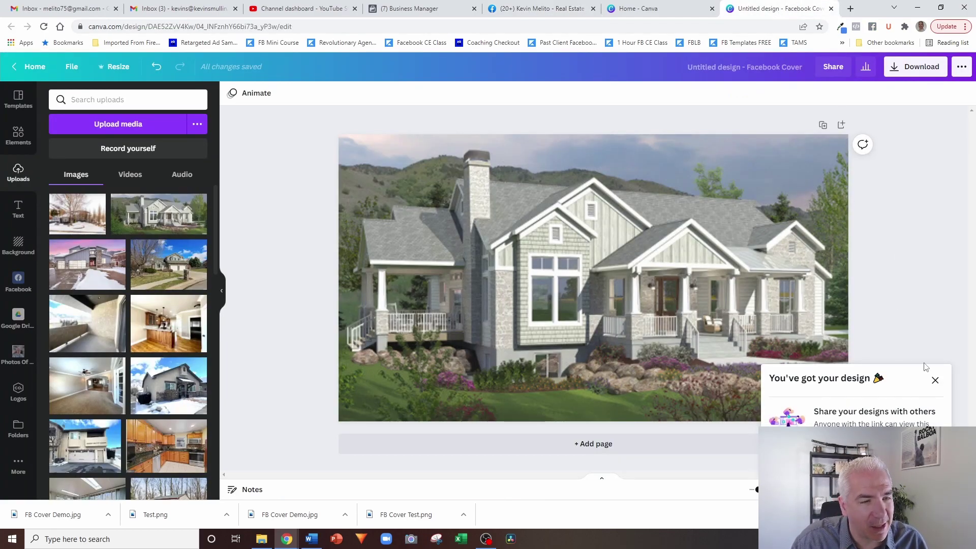
{"action": "left_click", "coordinate": [936, 381]}
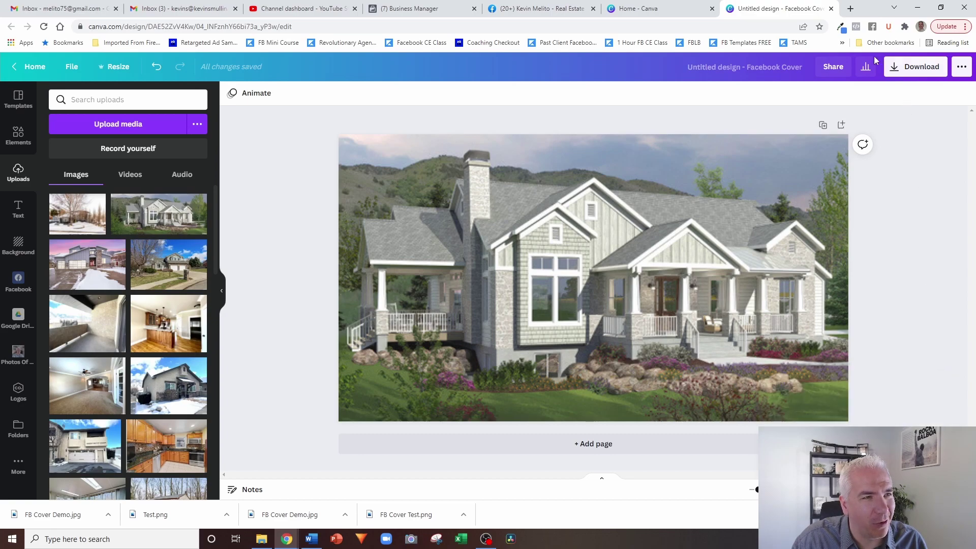
{"action": "left_click", "coordinate": [831, 8]}
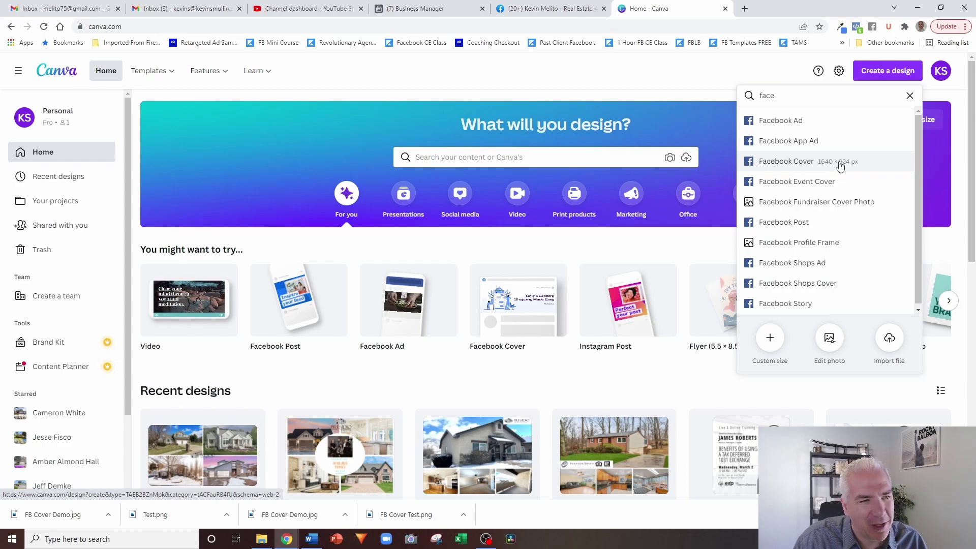
{"action": "left_click", "coordinate": [770, 338]}
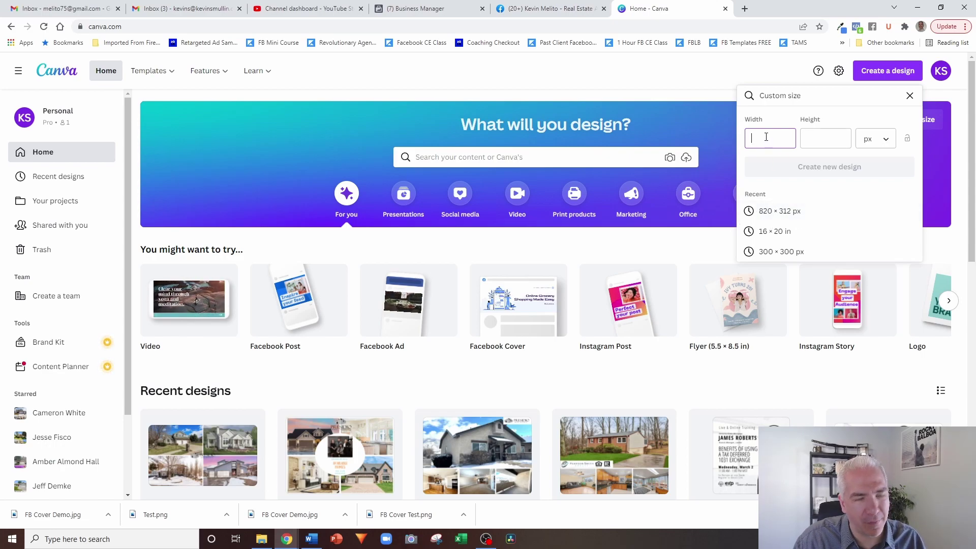
{"action": "type", "text": "820"}
{"action": "key", "text": "Tab"}
Set height 312 to create the 820 × 312 px design, then apply the two-panel grid from Elements
{"action": "type", "text": "312"}
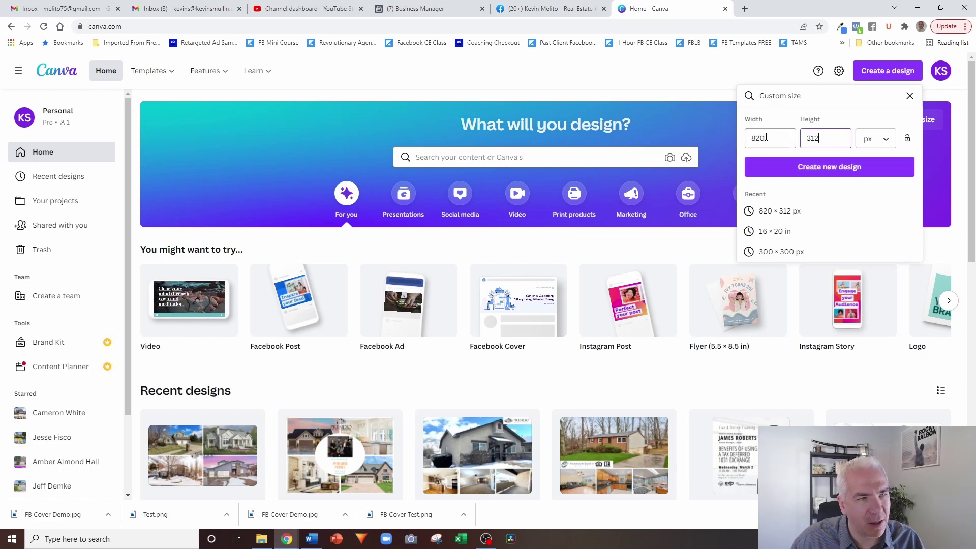
{"action": "left_click", "coordinate": [821, 173]}
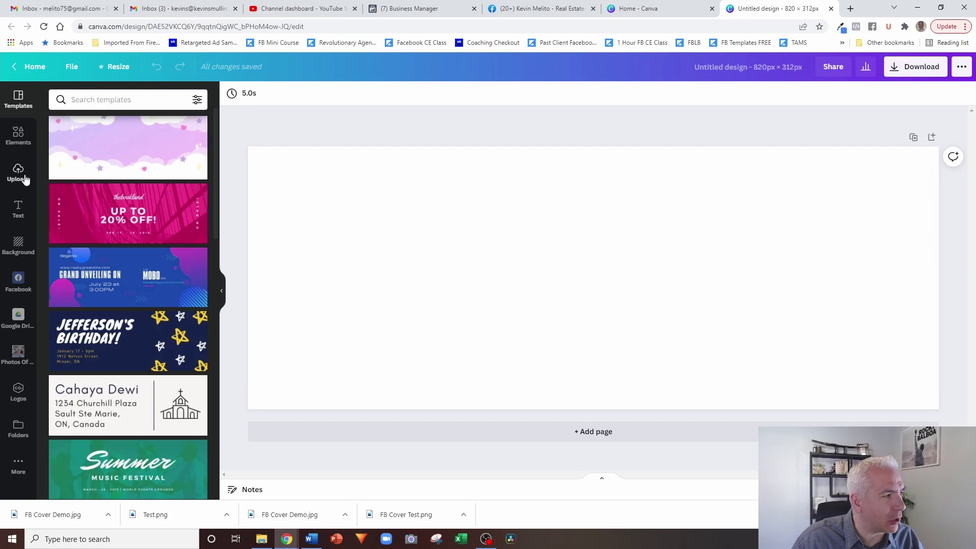
{"action": "left_click", "coordinate": [18, 136]}
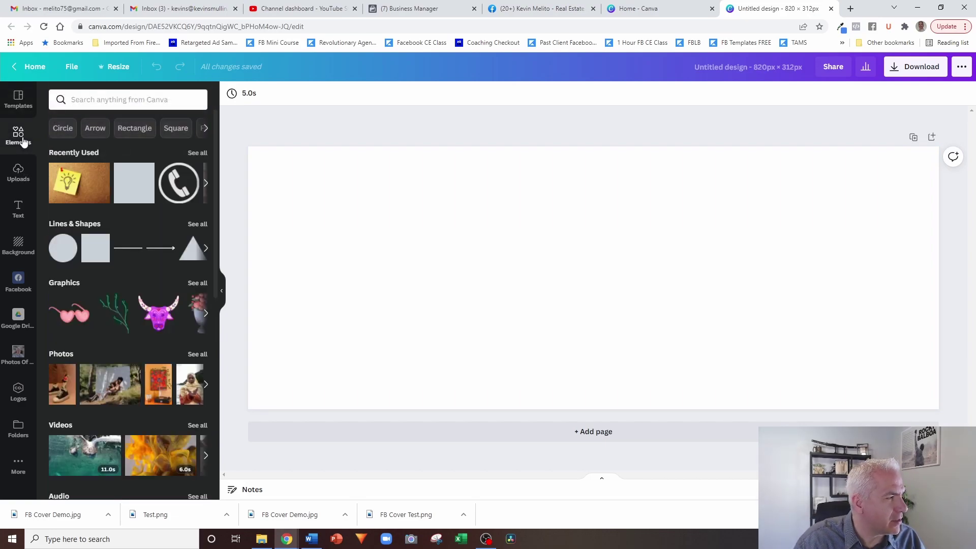
{"action": "scroll", "coordinate": [124, 244], "scroll_direction": "down", "scroll_amount": 8}
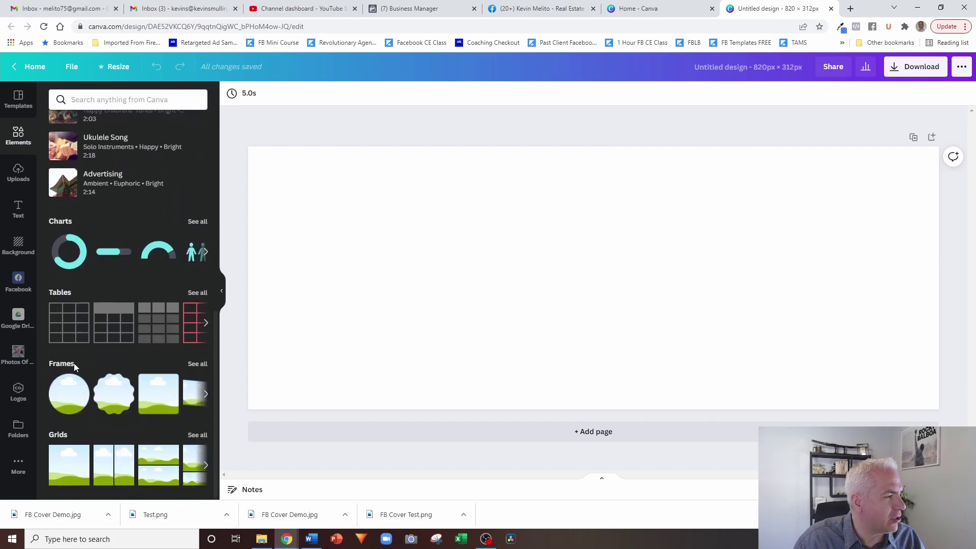
{"action": "left_click", "coordinate": [197, 435]}
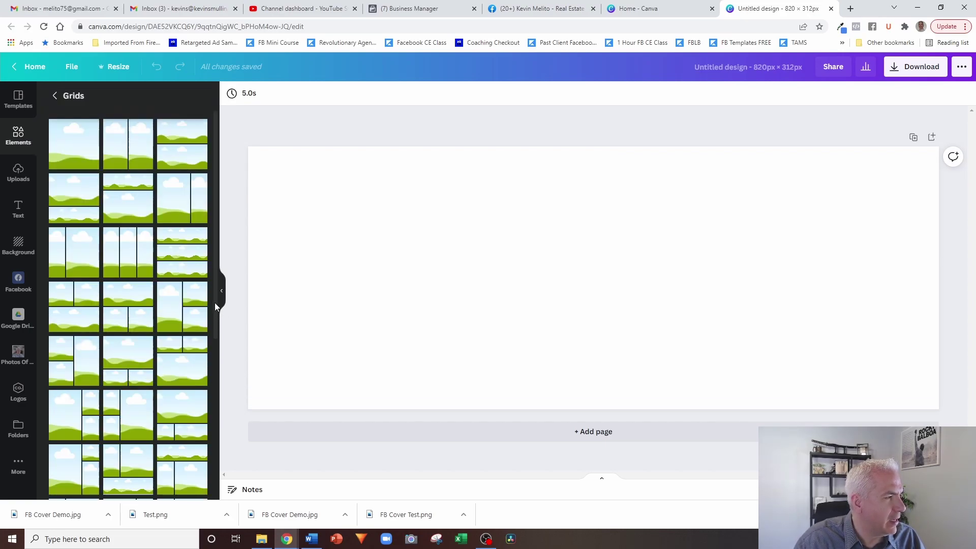
{"action": "left_click", "coordinate": [76, 251]}
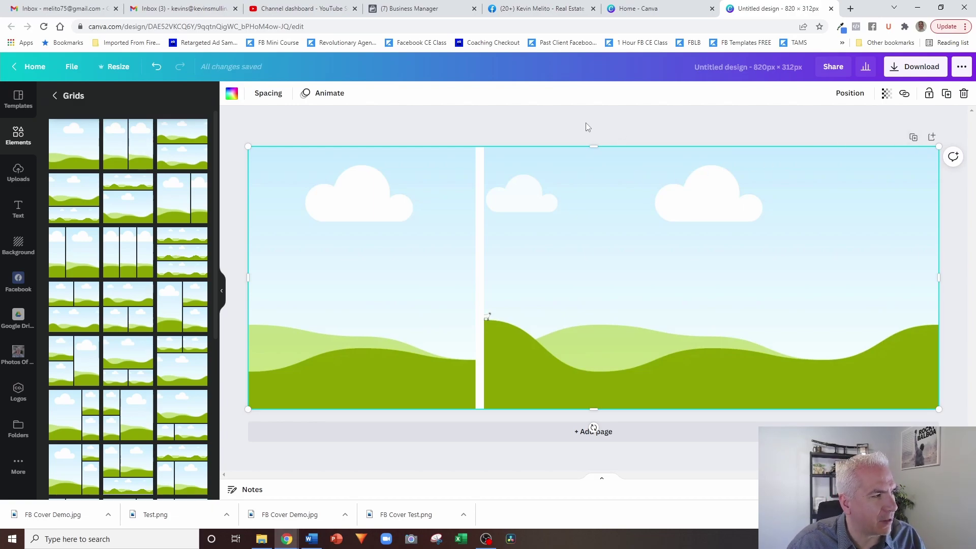
{"action": "left_click", "coordinate": [390, 126]}
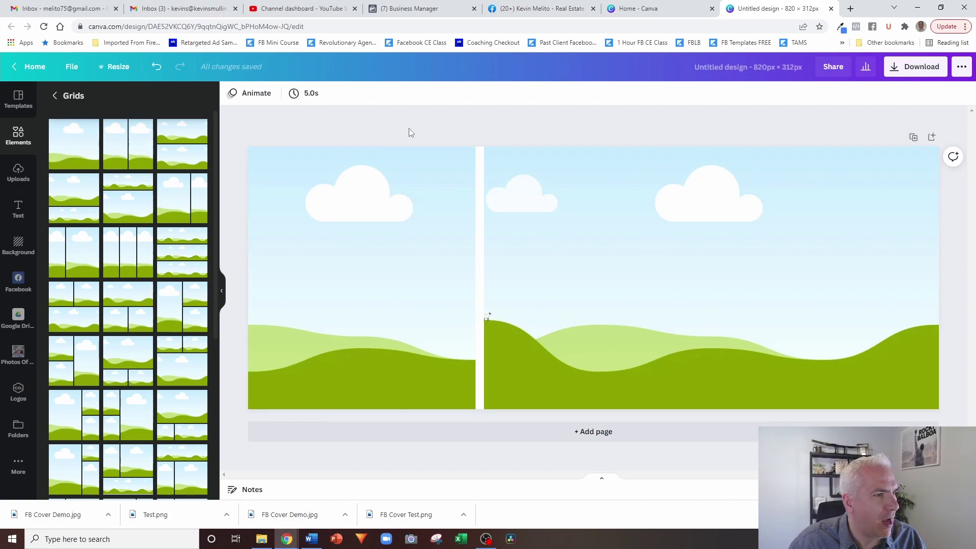
{"action": "left_click", "coordinate": [965, 73]}
{"action": "scroll", "coordinate": [895, 229], "scroll_direction": "down", "scroll_amount": 2}
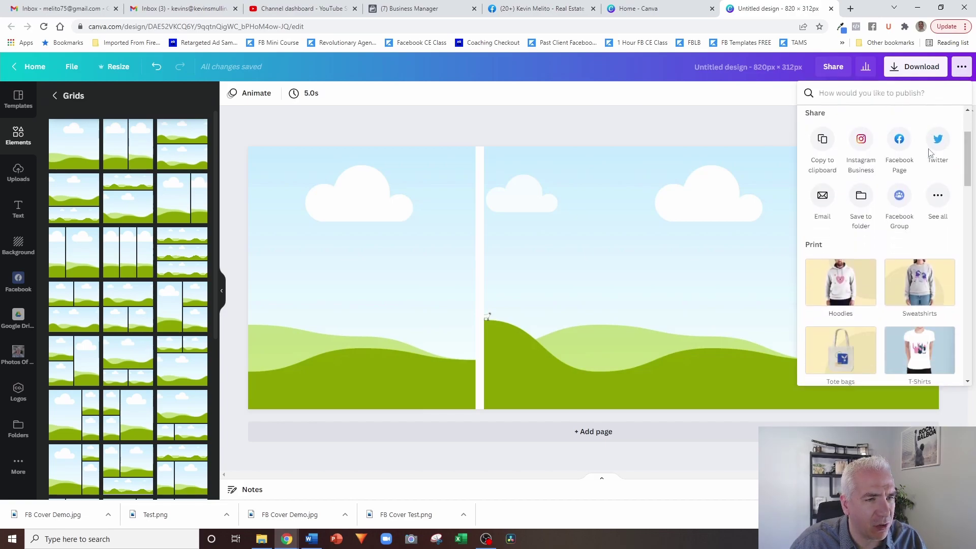
Close the share panel, browse Templates and More, then turn on File > Show rulers
{"action": "scroll", "coordinate": [895, 228], "scroll_direction": "up", "scroll_amount": 2}
{"action": "left_click", "coordinate": [535, 123]}
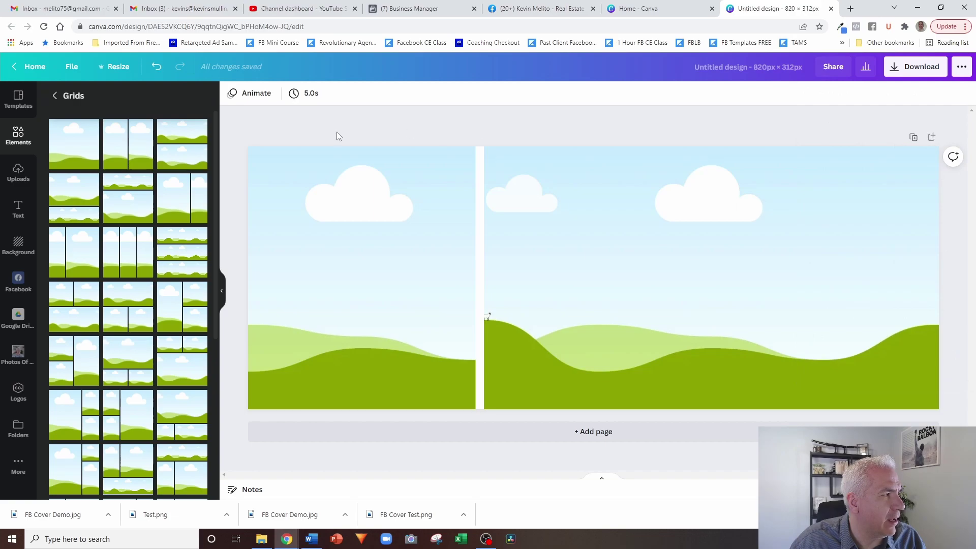
{"action": "left_click", "coordinate": [26, 109]}
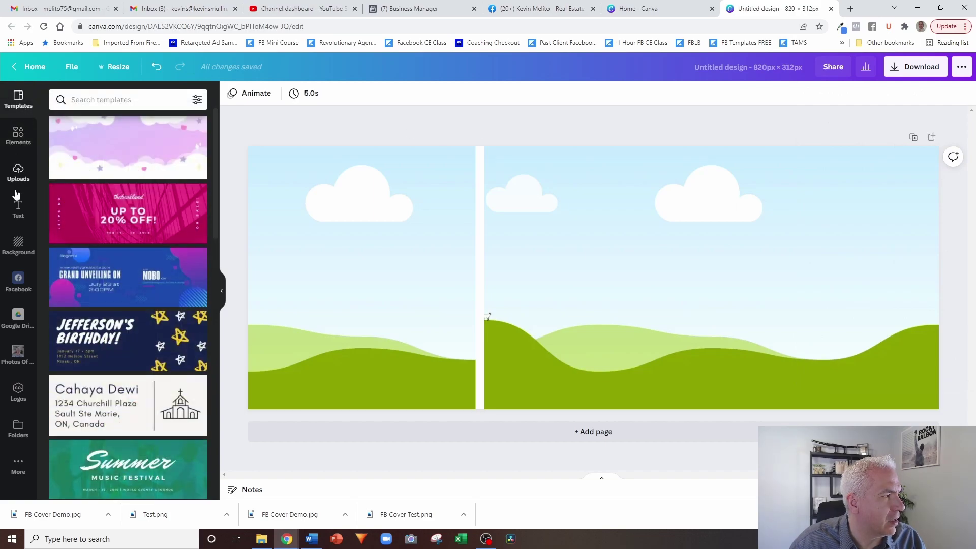
{"action": "left_click", "coordinate": [18, 470]}
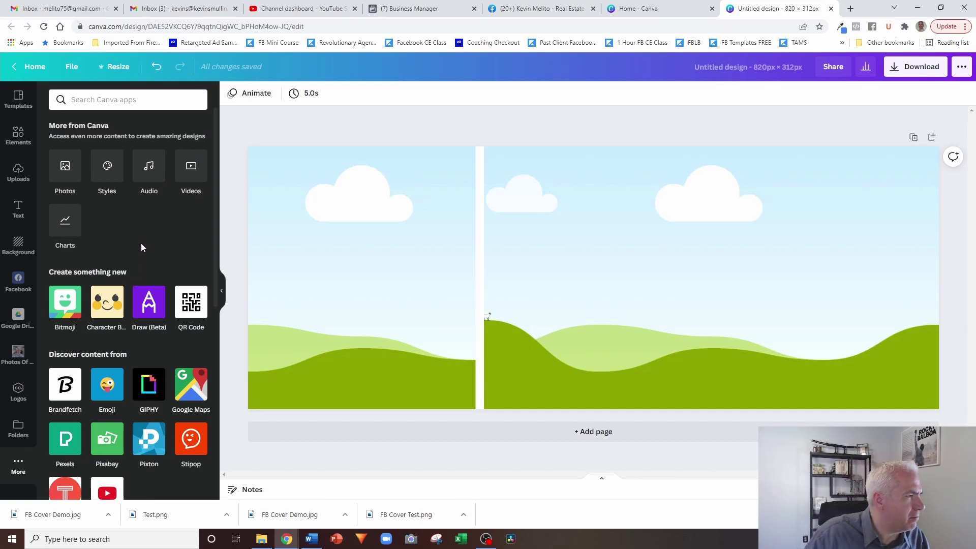
{"action": "left_click", "coordinate": [73, 68]}
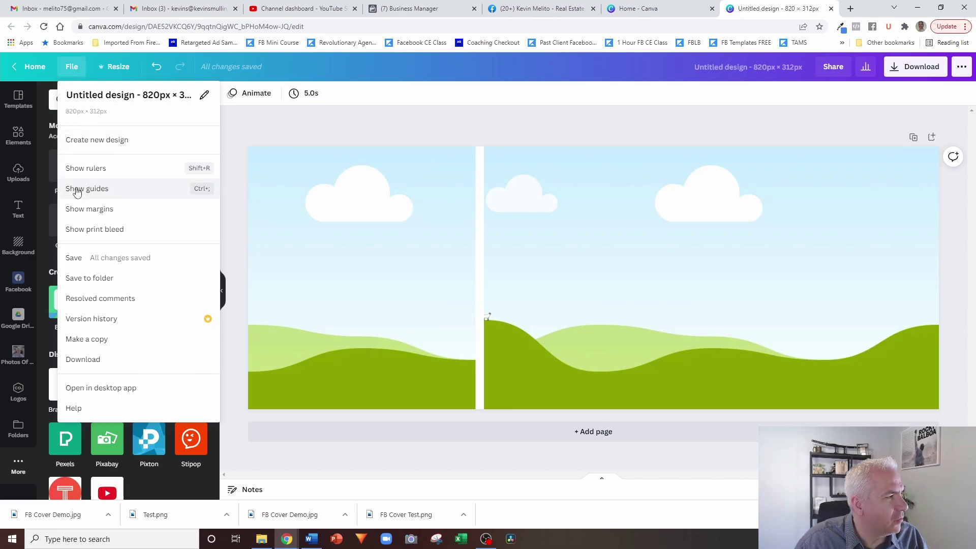
{"action": "left_click", "coordinate": [86, 169]}
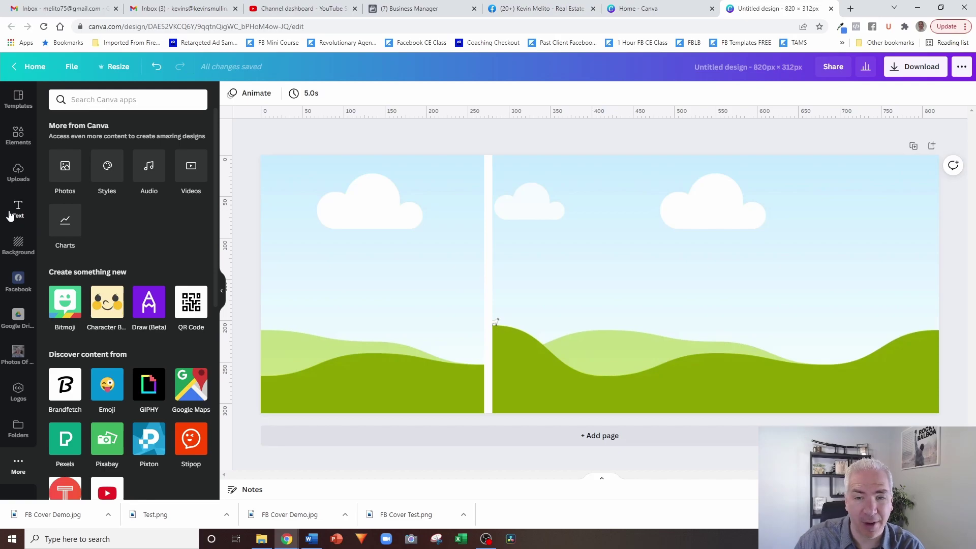
Search Elements for 'house', filter to Photos, and browse the results
{"action": "left_click", "coordinate": [20, 139]}
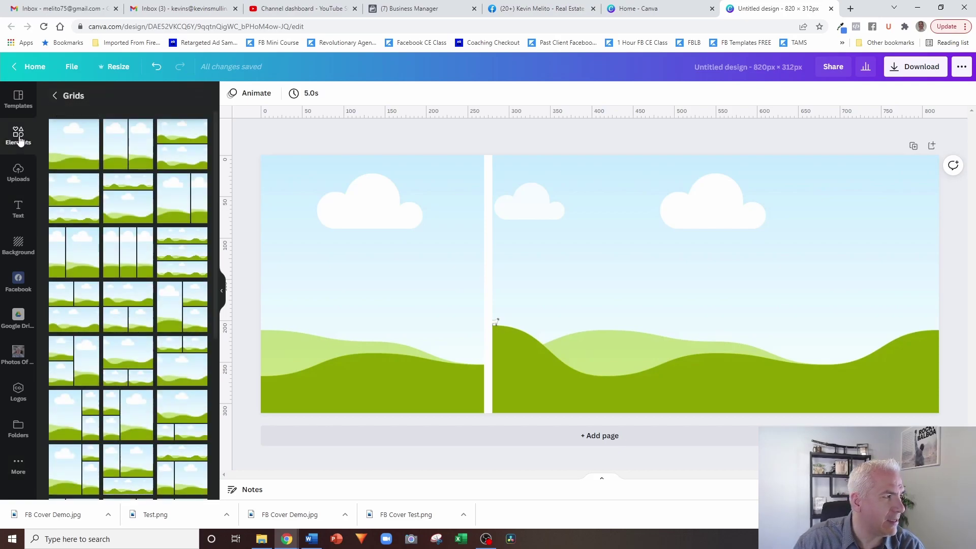
{"action": "left_click", "coordinate": [52, 95]}
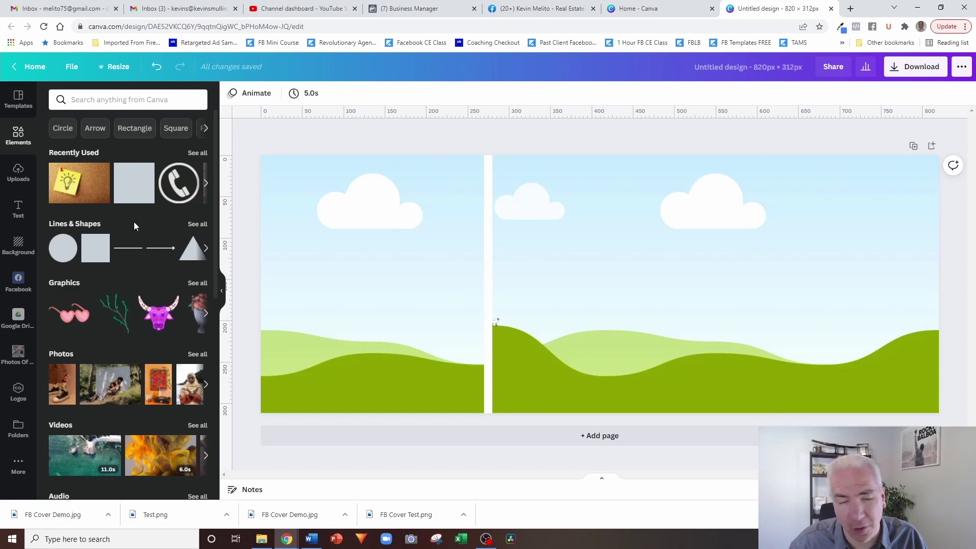
{"action": "left_click", "coordinate": [102, 101]}
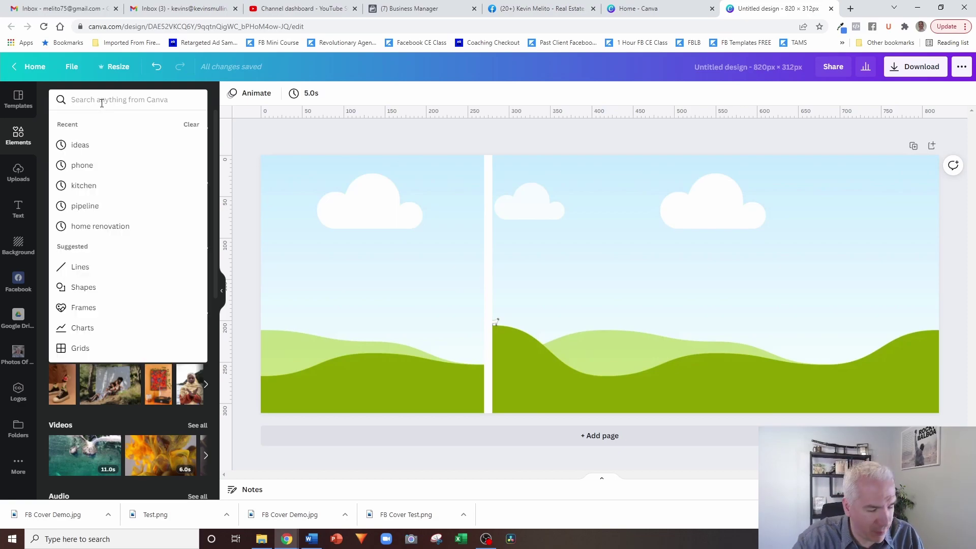
{"action": "type", "text": "house"}
{"action": "key", "text": "Return"}
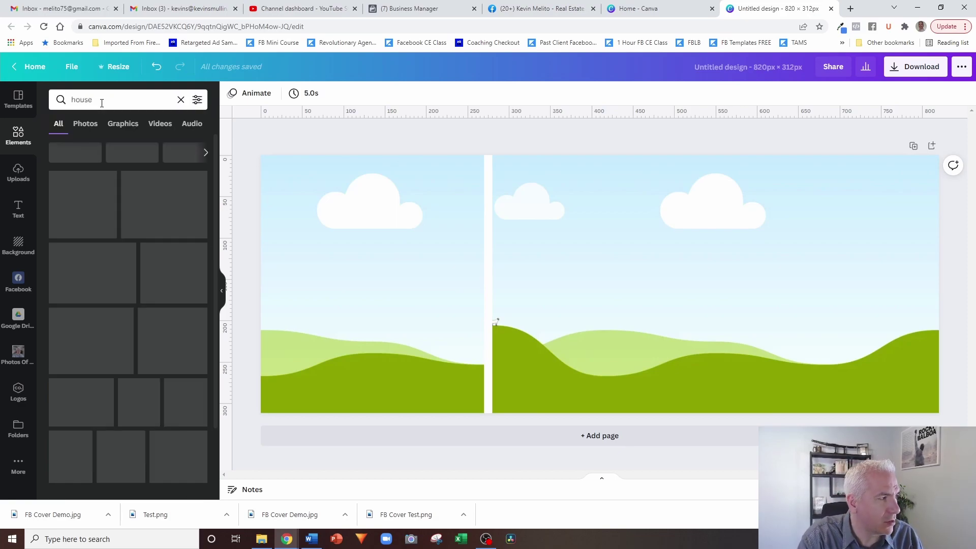
{"action": "left_click", "coordinate": [84, 124]}
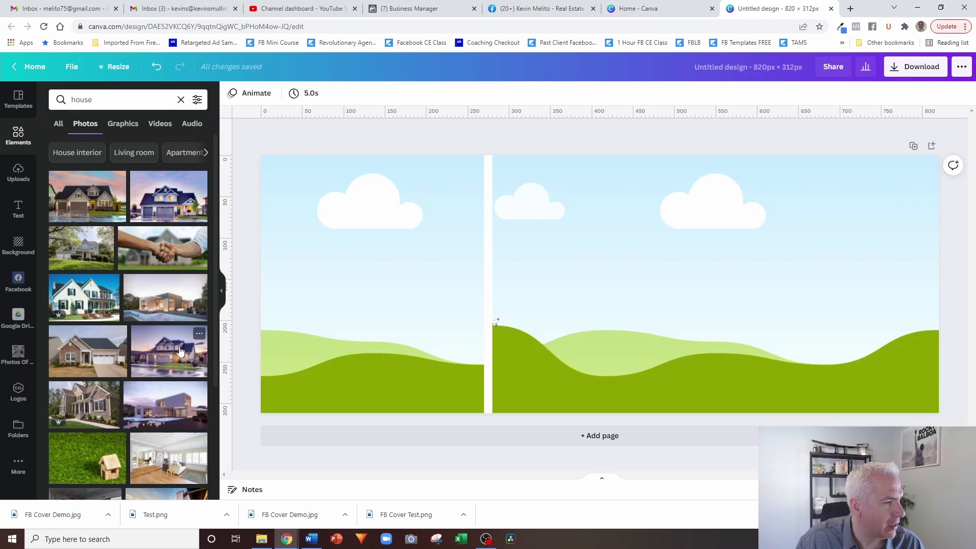
{"action": "scroll", "coordinate": [172, 356], "scroll_direction": "down", "scroll_amount": 3}
{"action": "scroll", "coordinate": [179, 351], "scroll_direction": "down", "scroll_amount": 3}
{"action": "scroll", "coordinate": [122, 330], "scroll_direction": "up", "scroll_amount": 5}
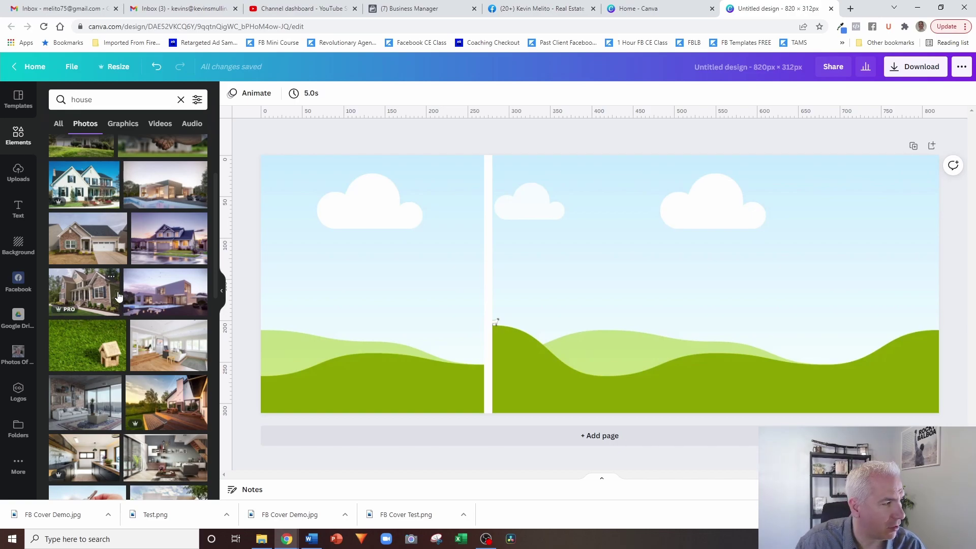
{"action": "scroll", "coordinate": [111, 217], "scroll_direction": "up", "scroll_amount": 3}
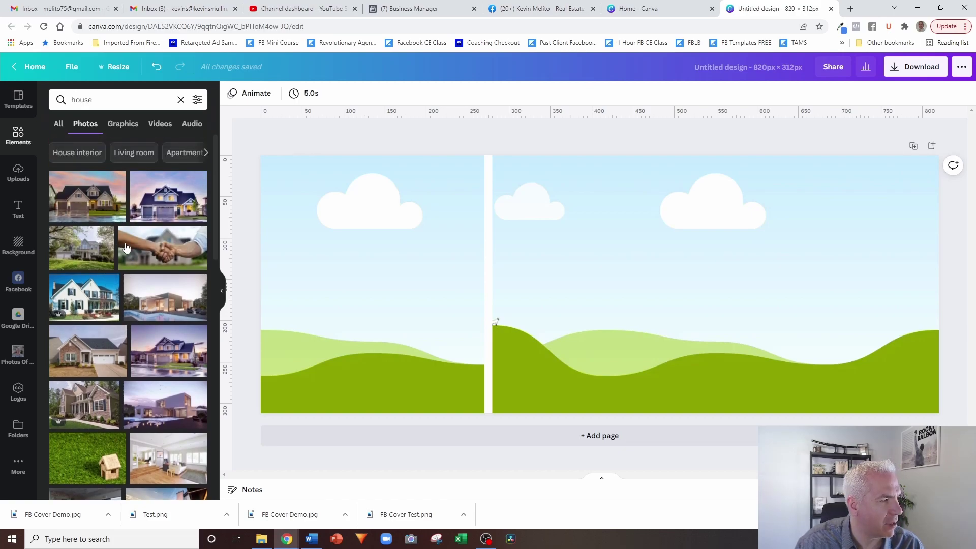
{"action": "scroll", "coordinate": [160, 250], "scroll_direction": "down", "scroll_amount": 5}
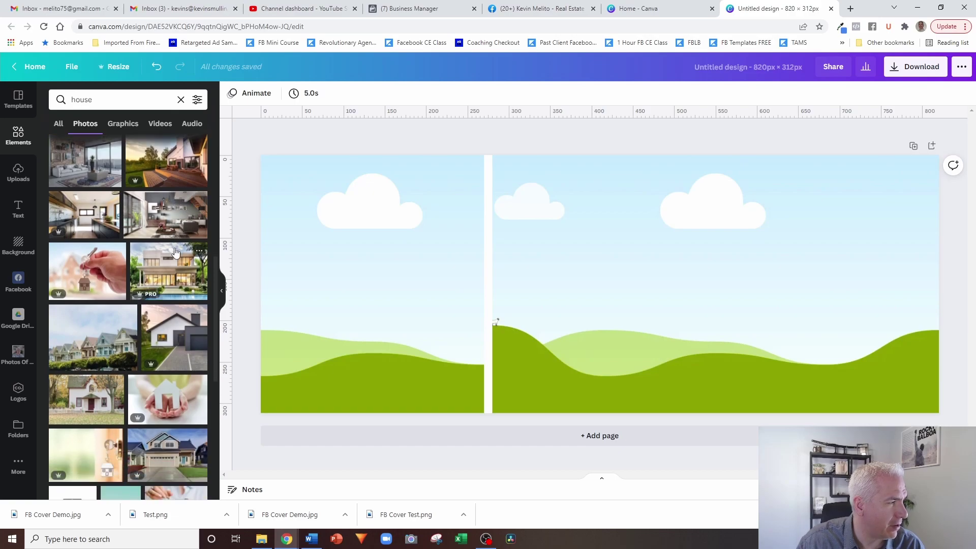
{"action": "scroll", "coordinate": [123, 267], "scroll_direction": "down", "scroll_amount": 1}
{"action": "scroll", "coordinate": [122, 267], "scroll_direction": "down", "scroll_amount": 3}
Place the blue two-storey house photo in the left grid frame and adjust its crop
{"action": "left_click_drag", "start_coordinate": [160, 303], "coordinate": [285, 237]}
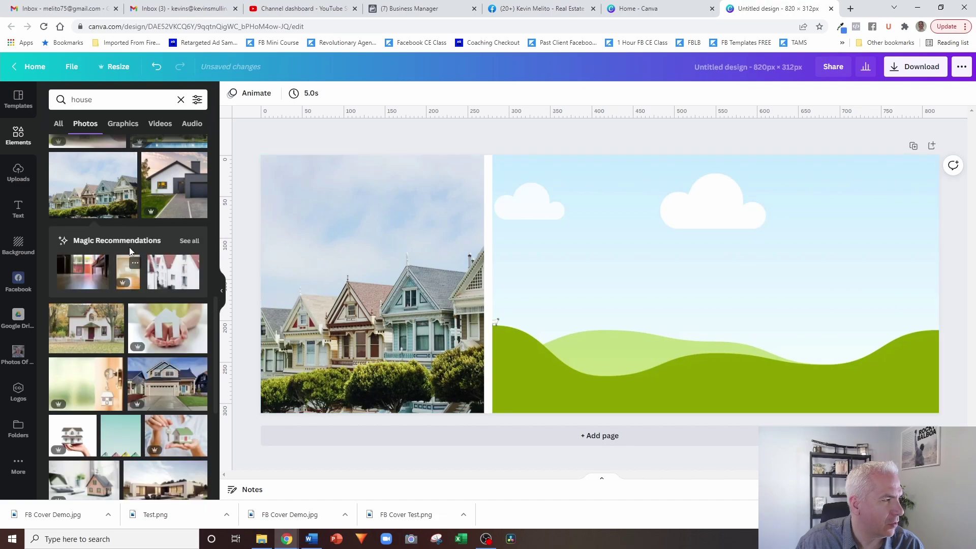
{"action": "left_click_drag", "start_coordinate": [100, 332], "coordinate": [278, 345]}
{"action": "left_click_drag", "start_coordinate": [168, 397], "coordinate": [373, 304]}
{"action": "double_click", "coordinate": [388, 303]}
{"action": "left_click", "coordinate": [247, 96]}
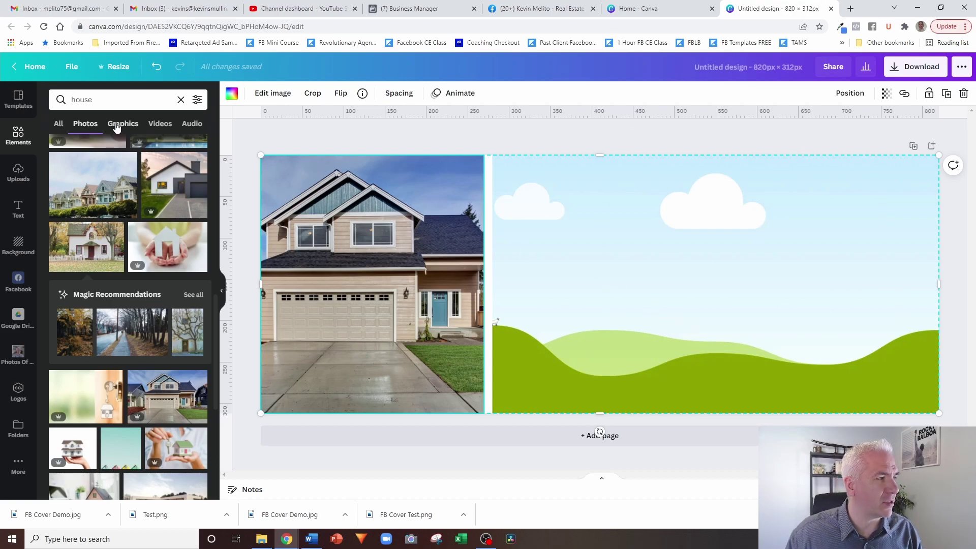
Search 'utah', drop the Delicate Arch photo into the right frame, and reposition it there
{"action": "left_click", "coordinate": [181, 100]}
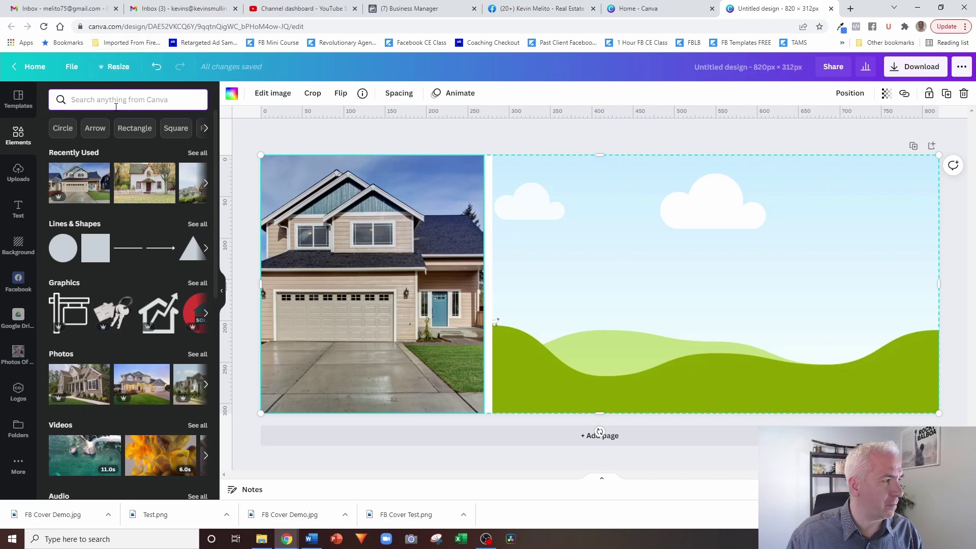
{"action": "type", "text": "utah"}
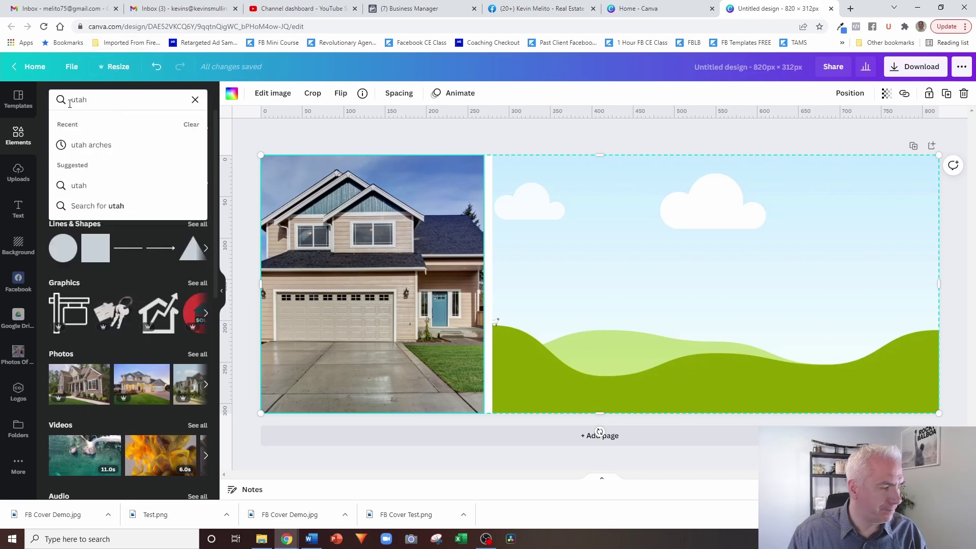
{"action": "key", "text": "Return"}
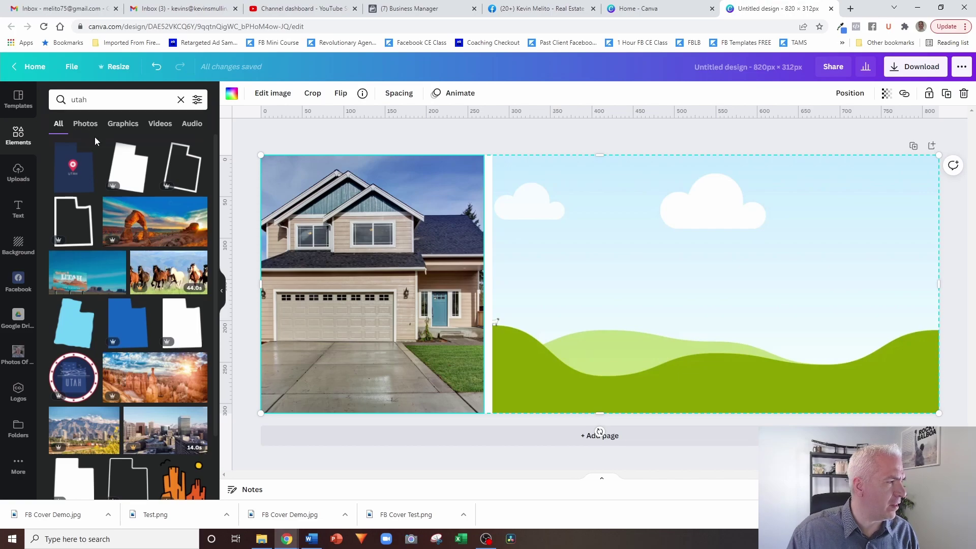
{"action": "left_click_drag", "start_coordinate": [152, 219], "coordinate": [520, 253]}
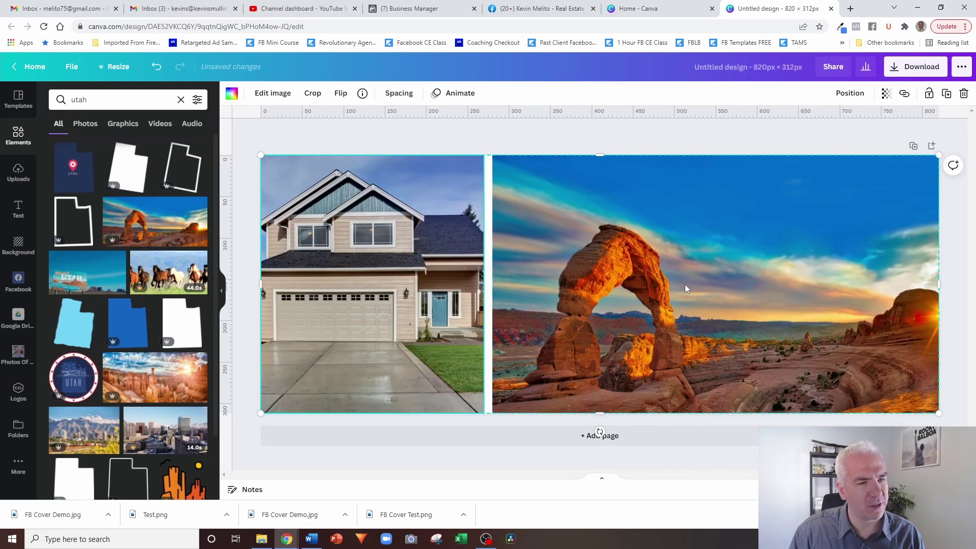
{"action": "double_click", "coordinate": [696, 257]}
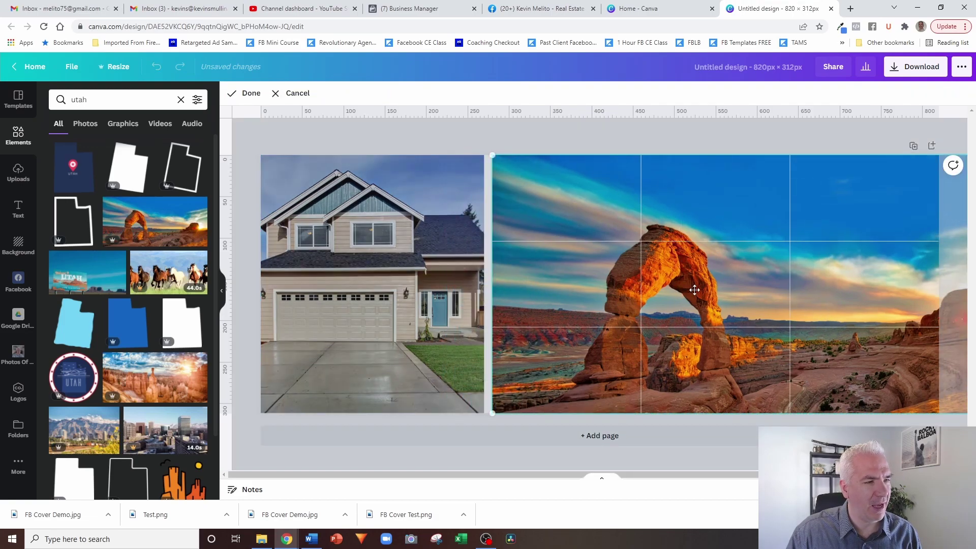
{"action": "left_click", "coordinate": [447, 127]}
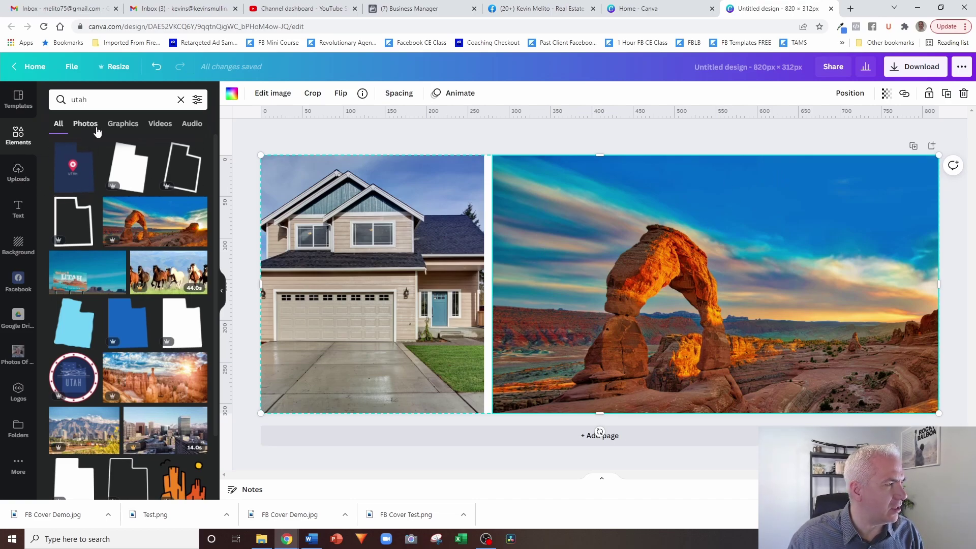
Add a circle photo frame, shrink it and place it on the house/arch photo seam
{"action": "left_click", "coordinate": [181, 100]}
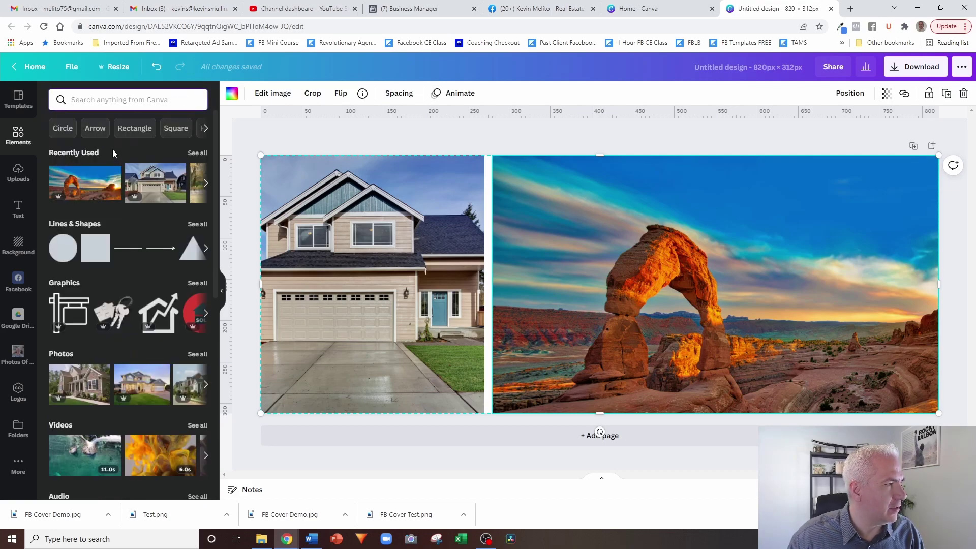
{"action": "scroll", "coordinate": [104, 199], "scroll_direction": "down", "scroll_amount": 7}
{"action": "scroll", "coordinate": [101, 309], "scroll_direction": "down", "scroll_amount": 2}
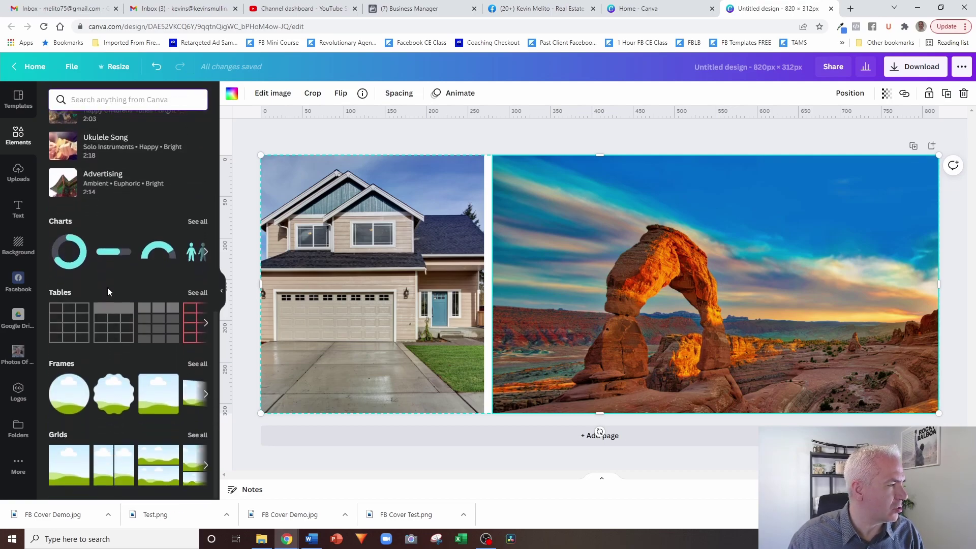
{"action": "left_click", "coordinate": [197, 365]}
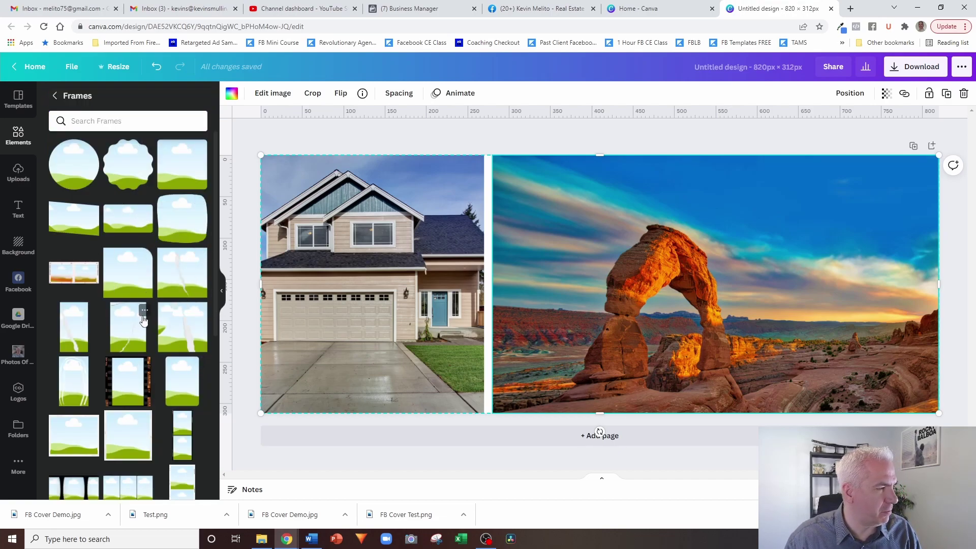
{"action": "scroll", "coordinate": [178, 343], "scroll_direction": "down", "scroll_amount": 1}
{"action": "scroll", "coordinate": [184, 333], "scroll_direction": "up", "scroll_amount": 1}
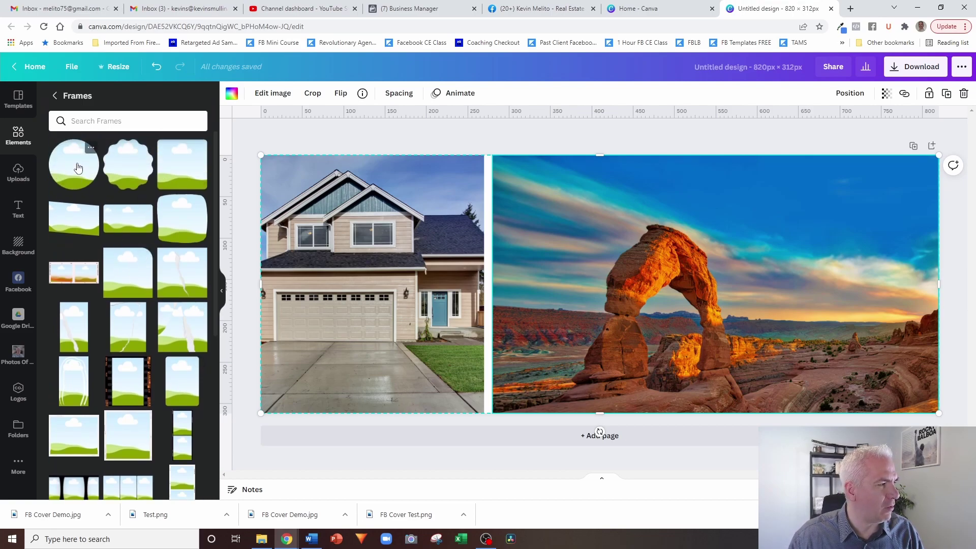
{"action": "left_click_drag", "start_coordinate": [89, 170], "coordinate": [438, 193]}
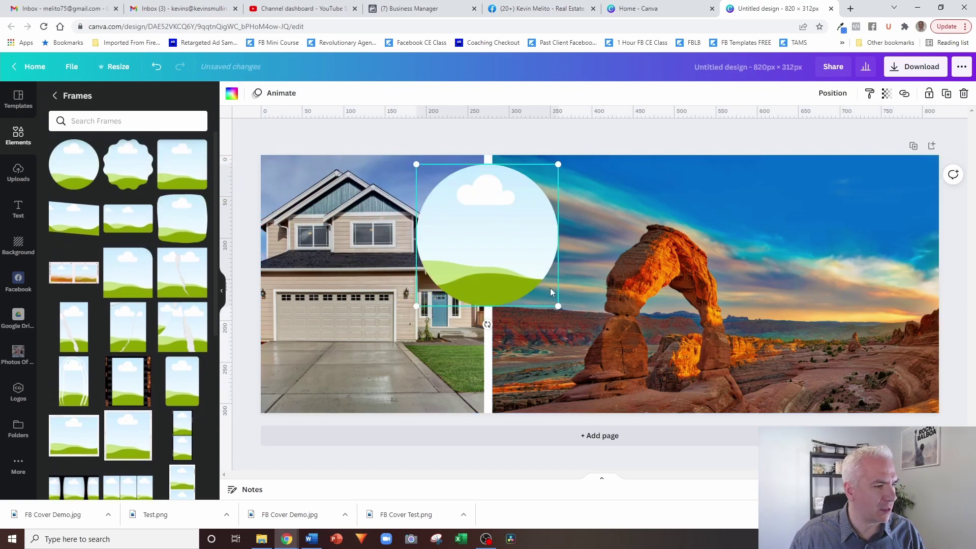
{"action": "left_click_drag", "start_coordinate": [555, 309], "coordinate": [508, 255]}
{"action": "mouse_move", "coordinate": [462, 211]}
{"action": "left_mouse_down"}
{"action": "mouse_move", "coordinate": [489, 210]}
{"action": "mouse_move", "coordinate": [479, 219]}
{"action": "left_mouse_up"}
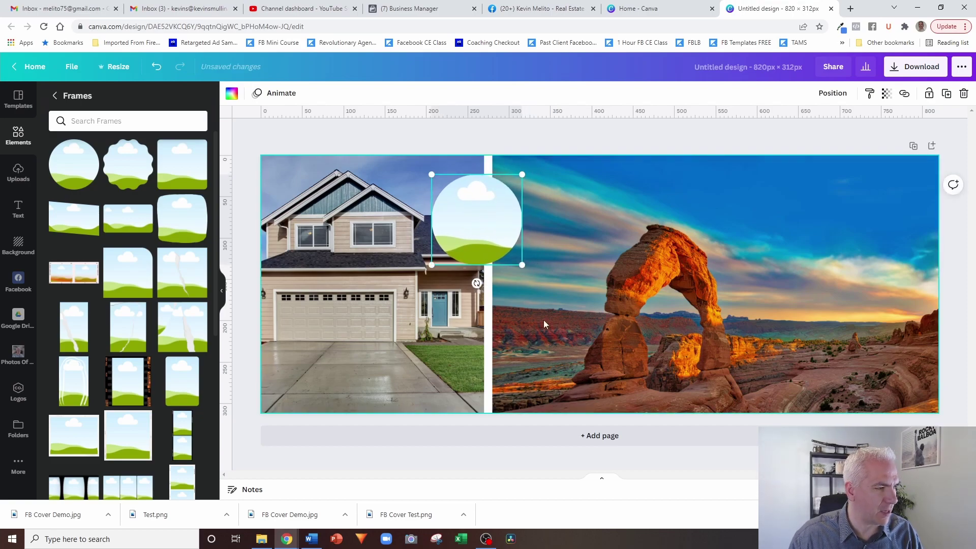
Duplicate the circle frame twice and line up the three circles vertically along the seam
{"action": "left_click", "coordinate": [946, 94]}
{"action": "left_click_drag", "start_coordinate": [502, 234], "coordinate": [506, 298]}
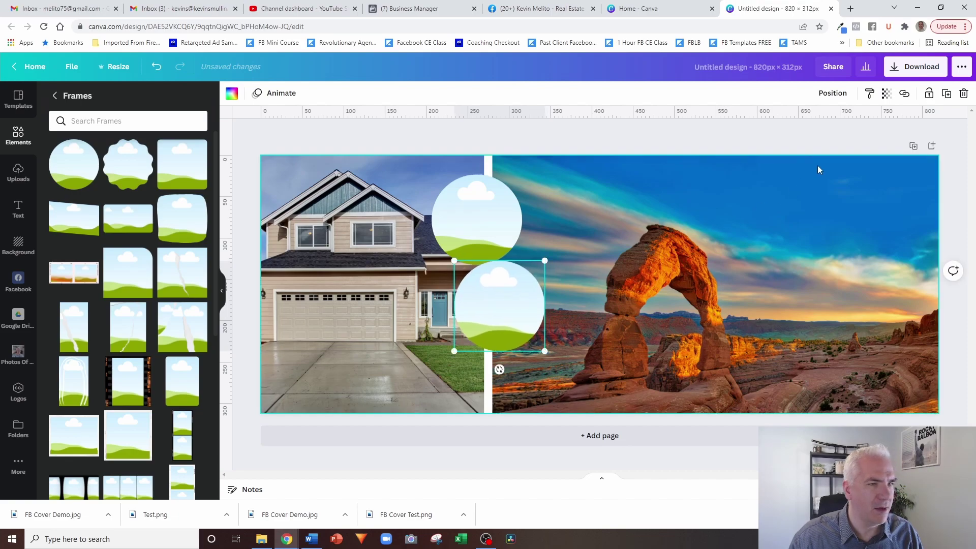
{"action": "left_click", "coordinate": [947, 94]}
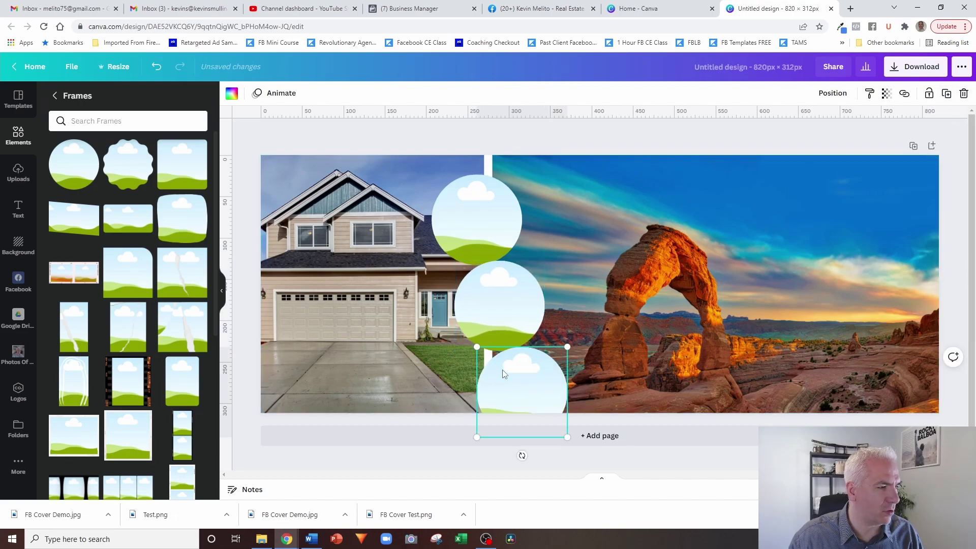
{"action": "left_click_drag", "start_coordinate": [503, 374], "coordinate": [452, 347]}
{"action": "left_click_drag", "start_coordinate": [505, 294], "coordinate": [528, 288]}
{"action": "left_click", "coordinate": [649, 263]}
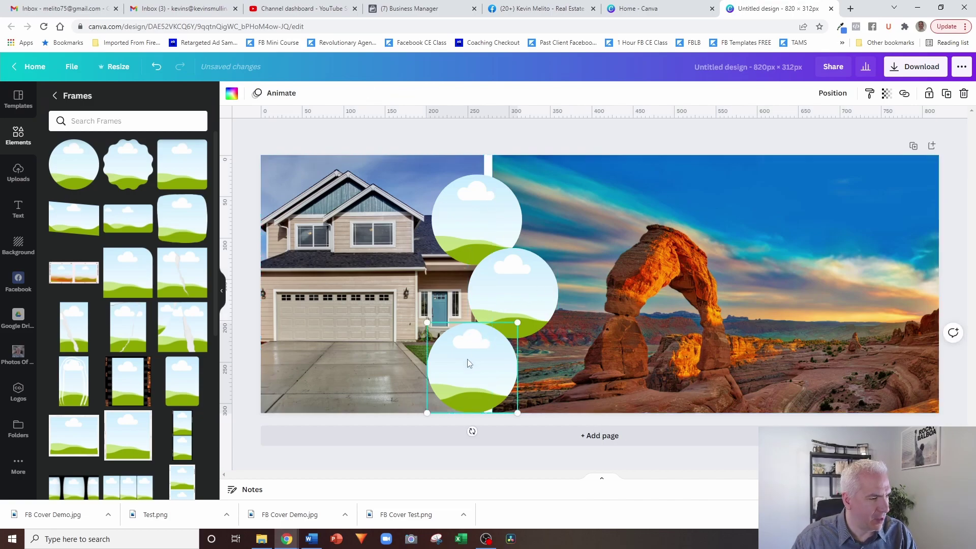
{"action": "left_click_drag", "start_coordinate": [468, 362], "coordinate": [480, 362]}
{"action": "left_click_drag", "start_coordinate": [491, 210], "coordinate": [499, 209]}
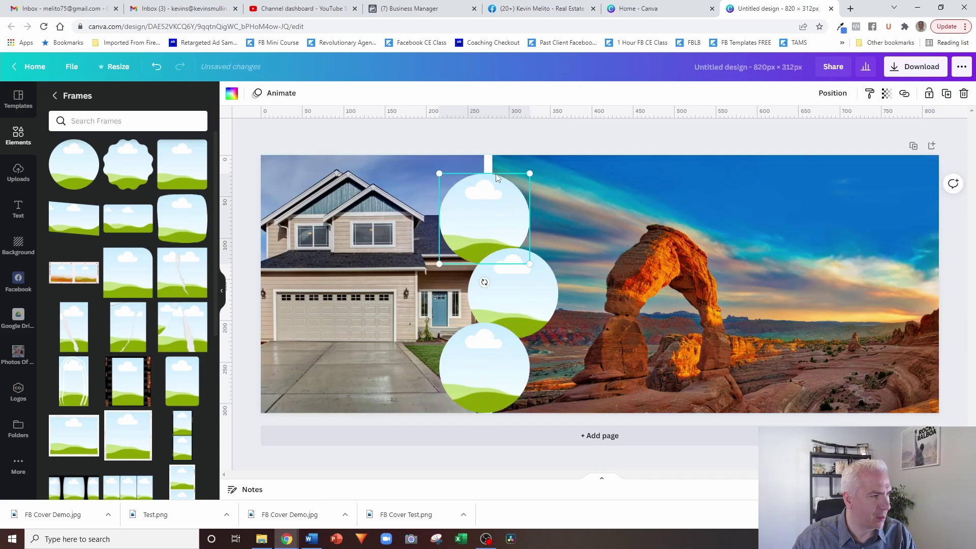
{"action": "left_click", "coordinate": [557, 130]}
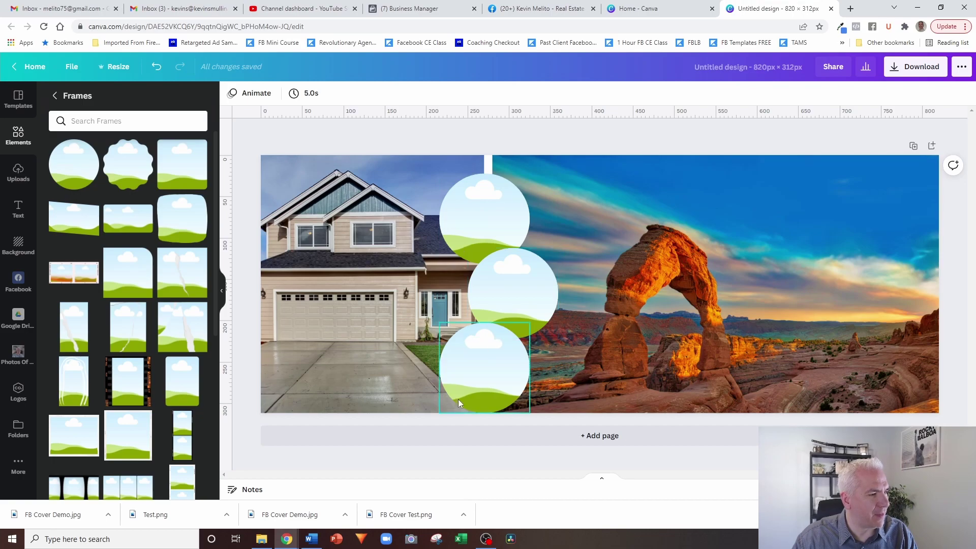
Search 'kitchen' photos and drop a kitchen photo into the top circle frame
{"action": "left_click", "coordinate": [28, 146]}
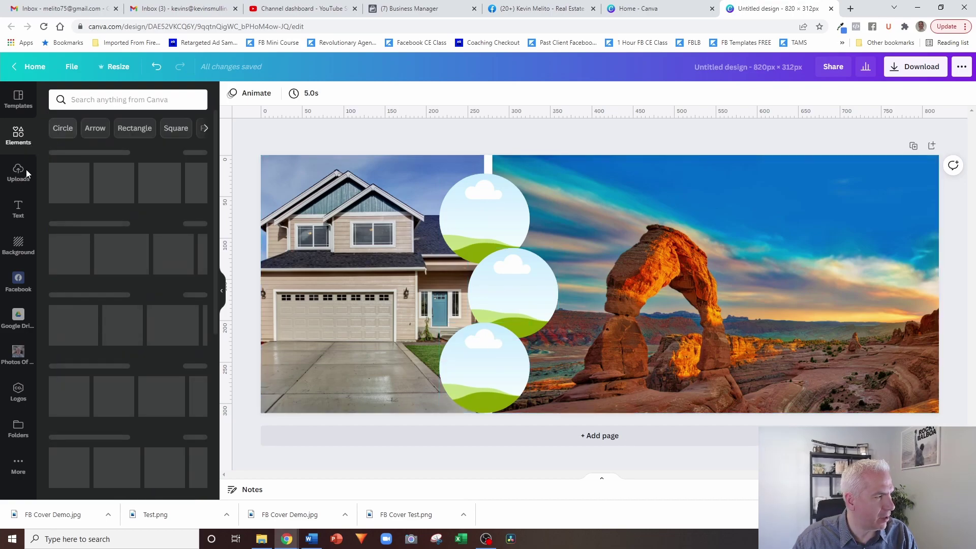
{"action": "left_click", "coordinate": [113, 99]}
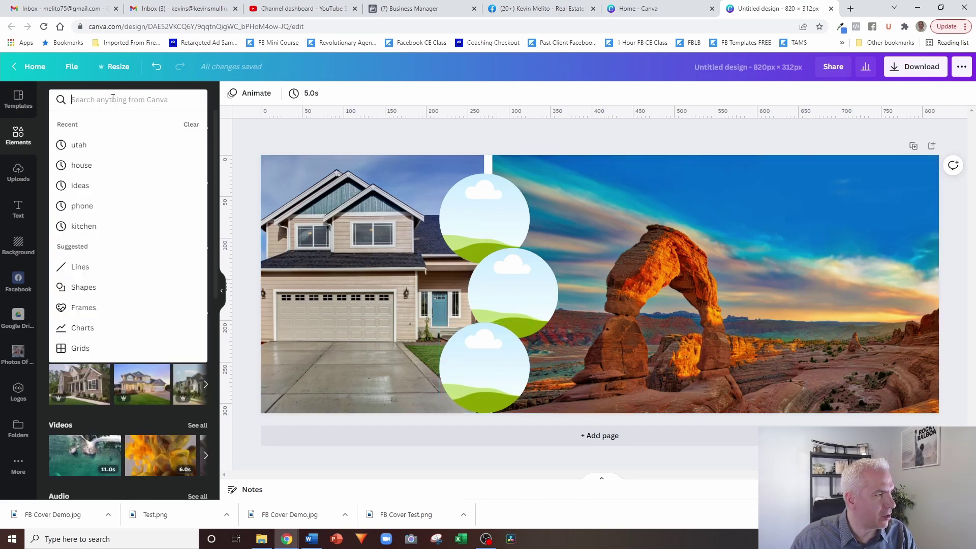
{"action": "type", "text": "kitch"}
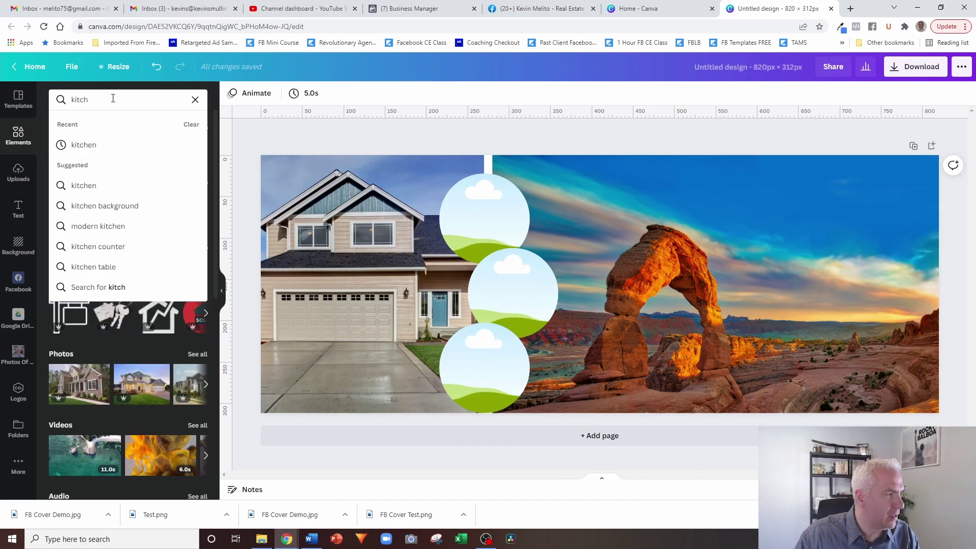
{"action": "left_click", "coordinate": [85, 142]}
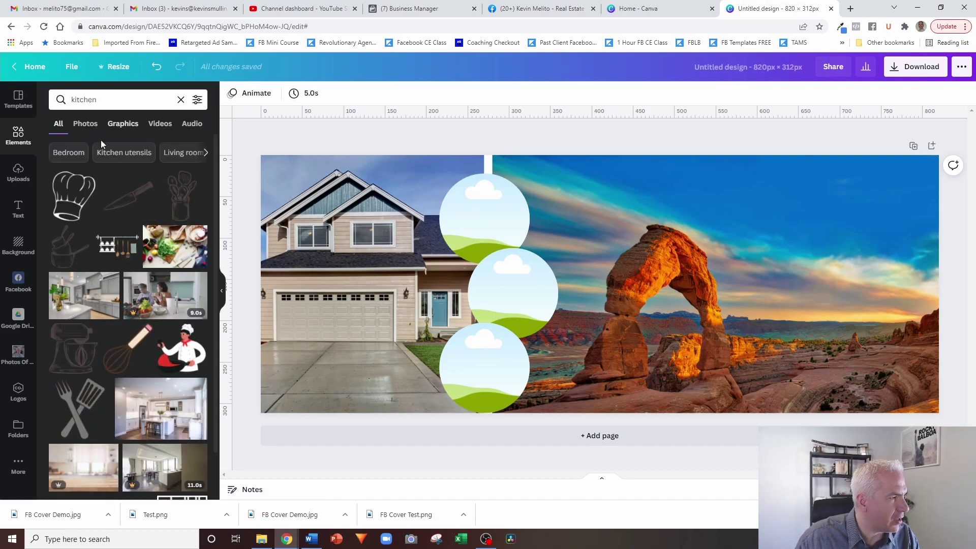
{"action": "left_click", "coordinate": [86, 124]}
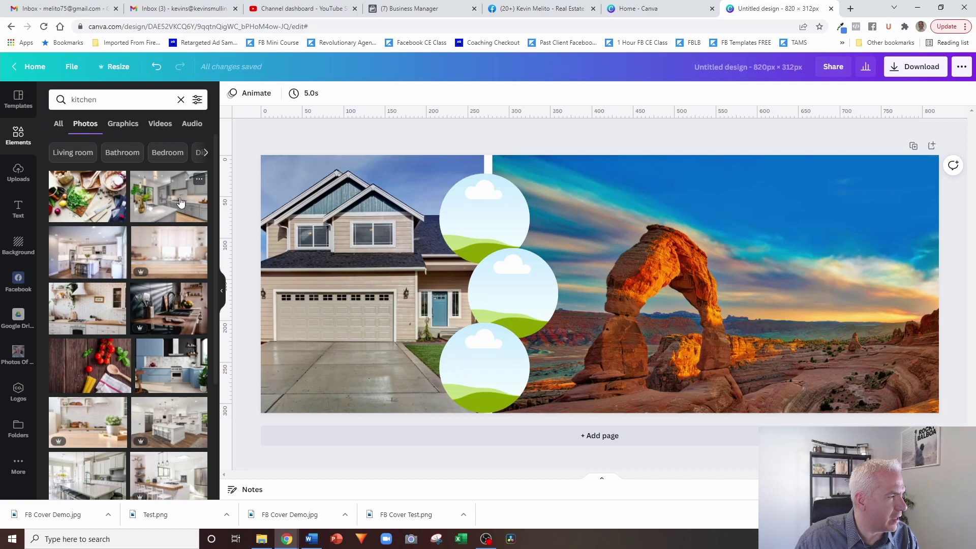
{"action": "left_click_drag", "start_coordinate": [178, 202], "coordinate": [477, 214]}
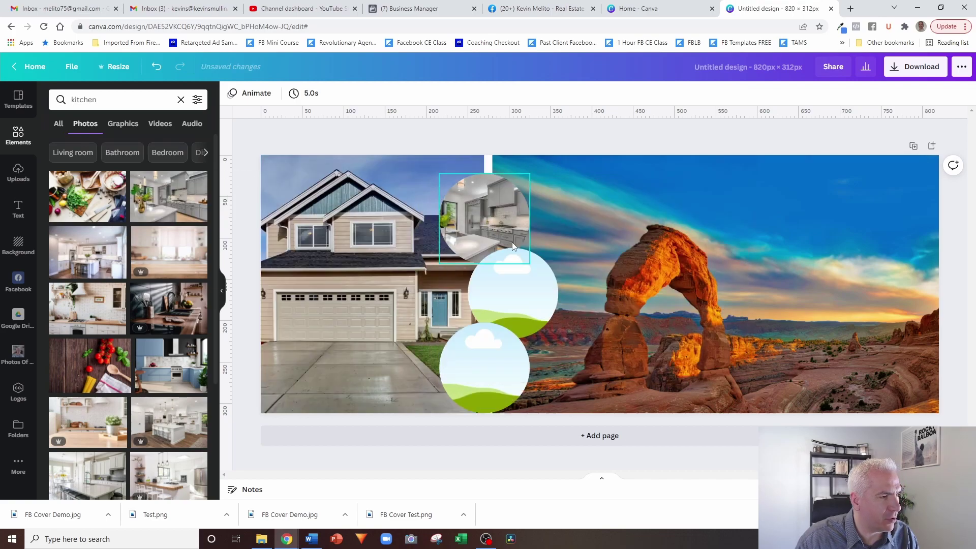
Search 'real estate' and drag a meeting photo into the middle circle frame
{"action": "left_click", "coordinate": [181, 100]}
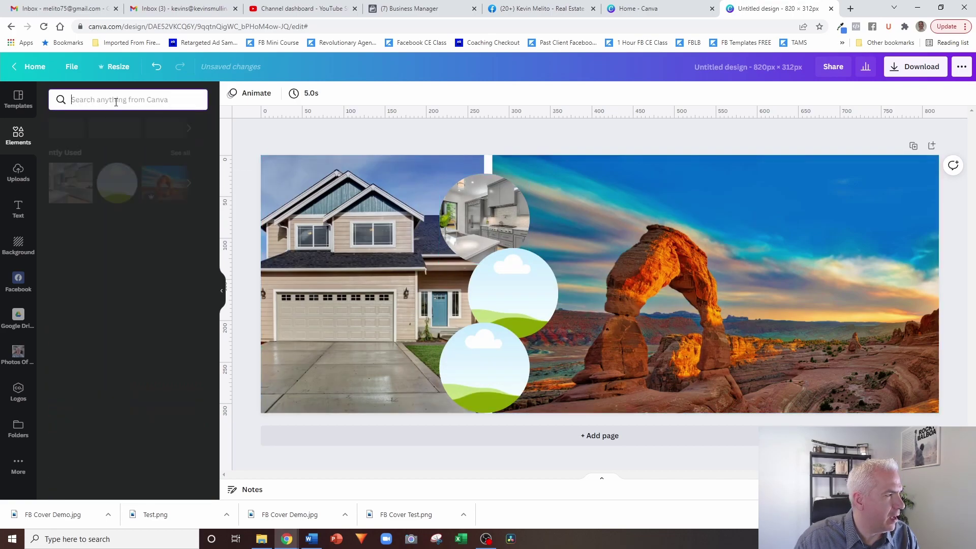
{"action": "type", "text": "reale"}
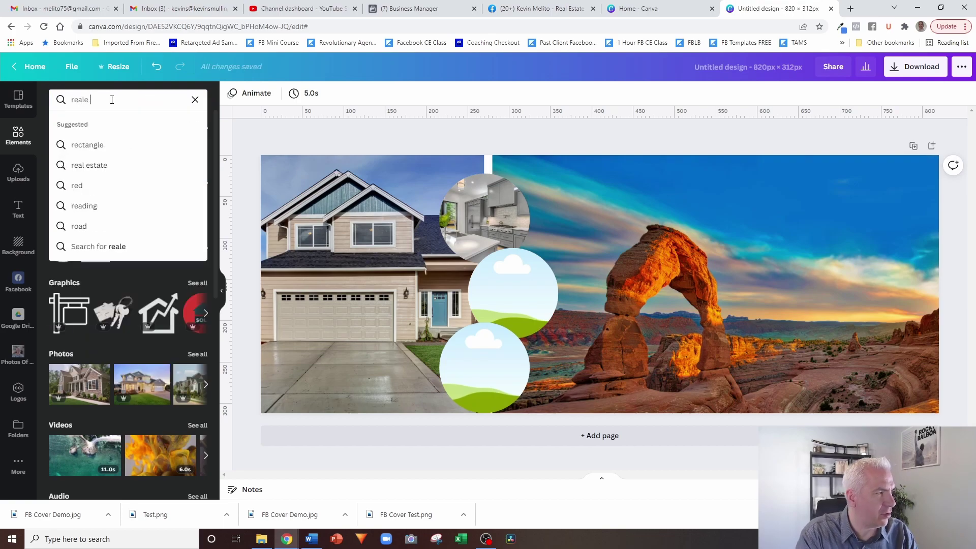
{"action": "key", "text": "BackSpace"}
{"action": "type", "text": "estate"}
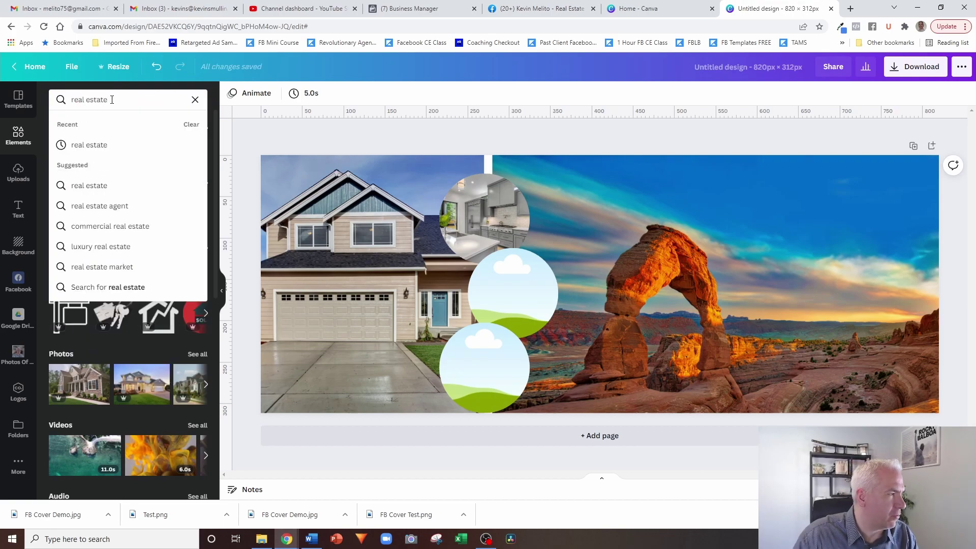
{"action": "key", "text": "Return"}
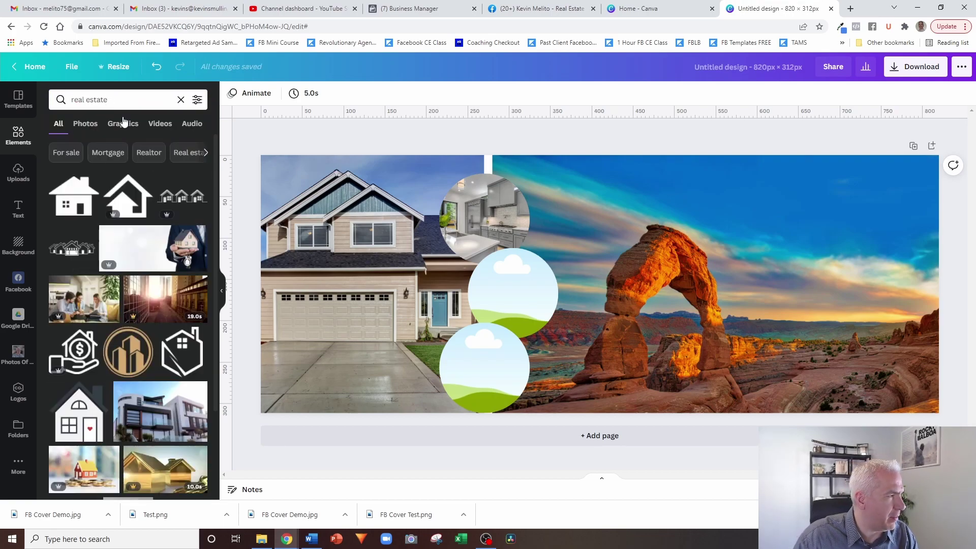
{"action": "scroll", "coordinate": [173, 223], "scroll_direction": "down", "scroll_amount": 1}
{"action": "left_click_drag", "start_coordinate": [91, 249], "coordinate": [512, 279]}
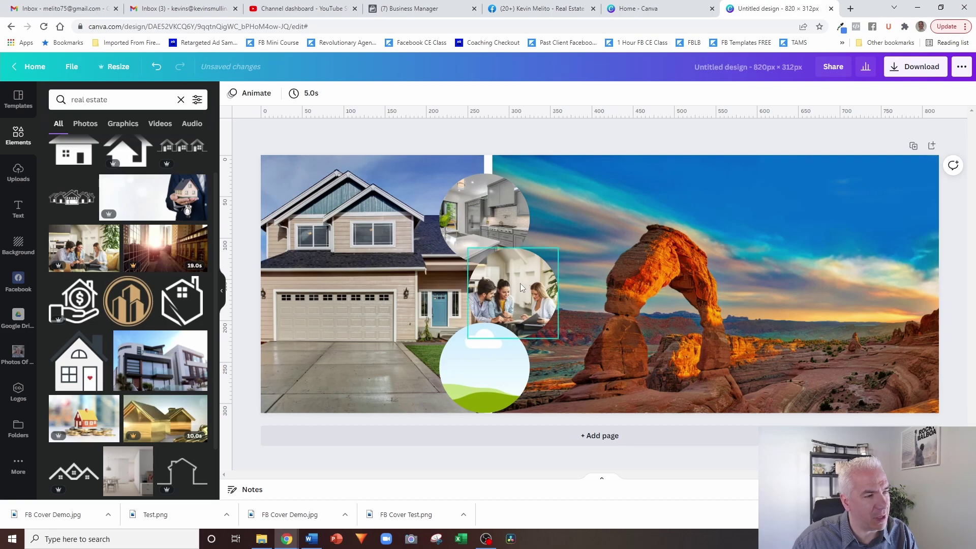
Search 'family' and place the family-at-table photo in the bottom circle, confirming its crop
{"action": "left_click", "coordinate": [180, 100]}
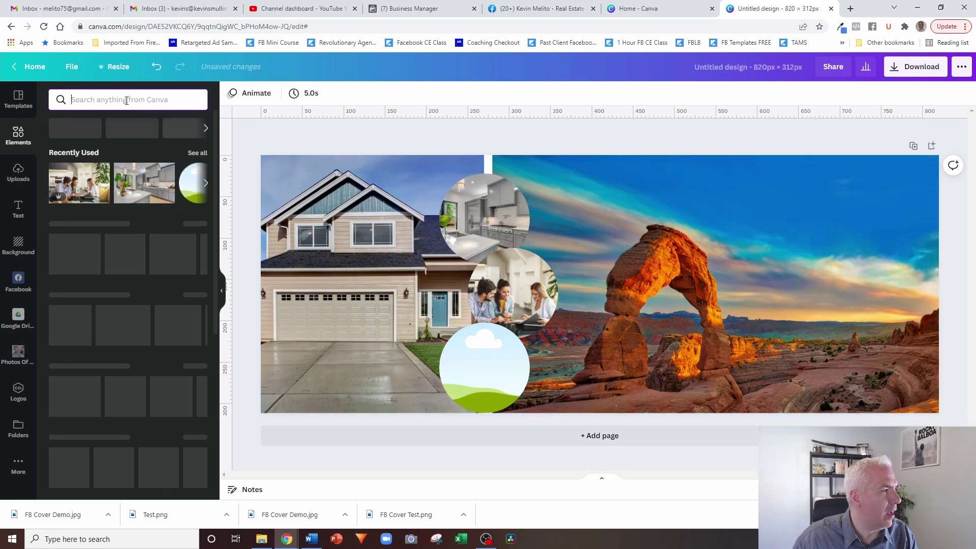
{"action": "type", "text": "family"}
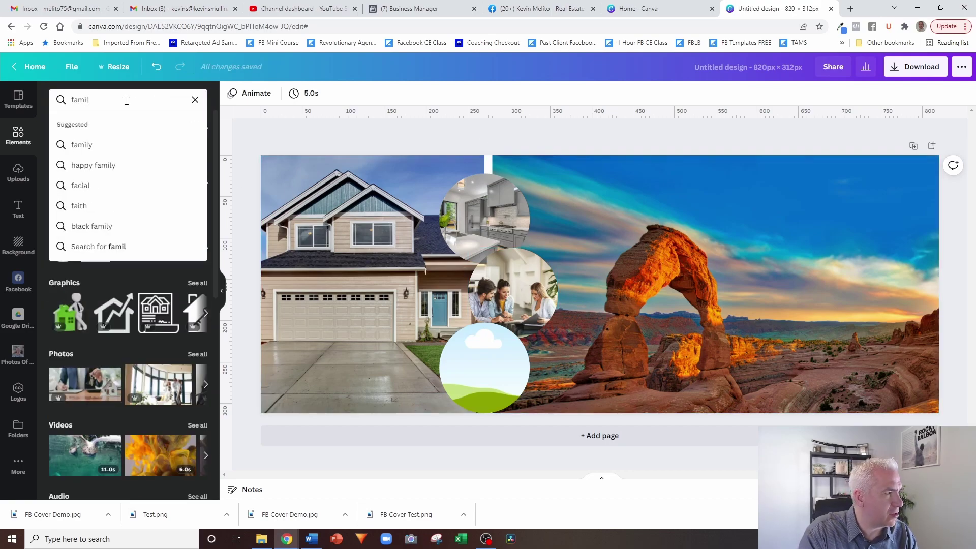
{"action": "left_click", "coordinate": [81, 145]}
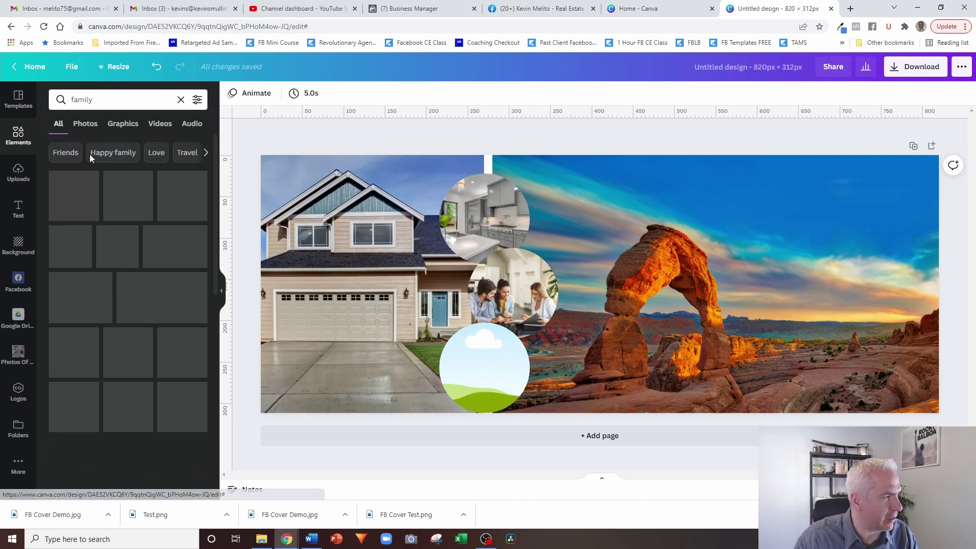
{"action": "scroll", "coordinate": [141, 231], "scroll_direction": "down", "scroll_amount": 5}
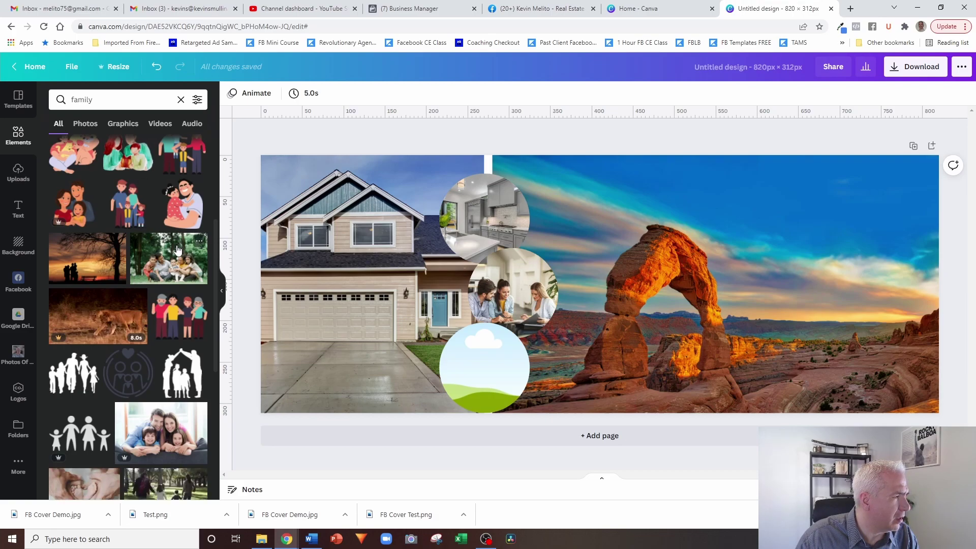
{"action": "scroll", "coordinate": [176, 249], "scroll_direction": "down", "scroll_amount": 3}
{"action": "scroll", "coordinate": [176, 250], "scroll_direction": "down", "scroll_amount": 5}
{"action": "left_click_drag", "start_coordinate": [168, 274], "coordinate": [478, 359]}
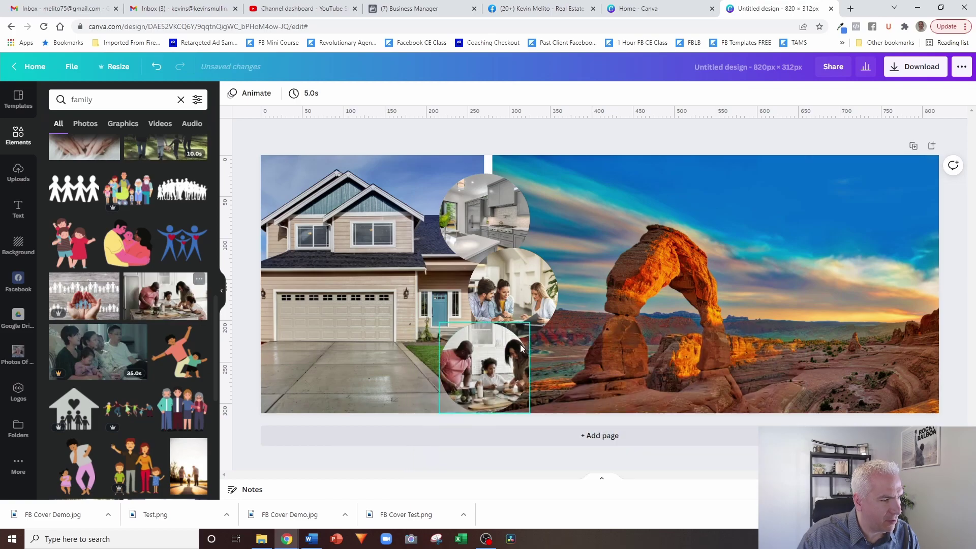
{"action": "double_click", "coordinate": [500, 359]}
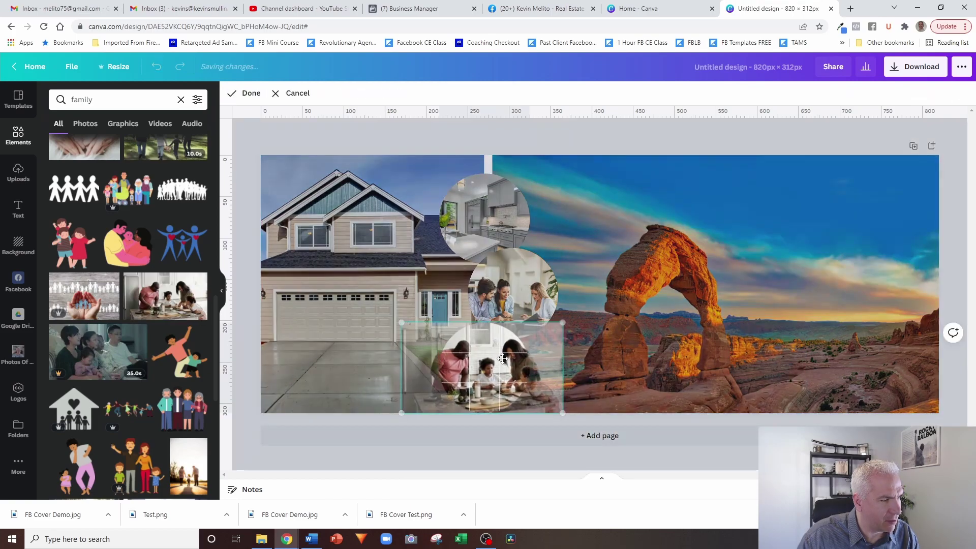
{"action": "left_click", "coordinate": [626, 129]}
{"action": "left_click", "coordinate": [627, 131]}
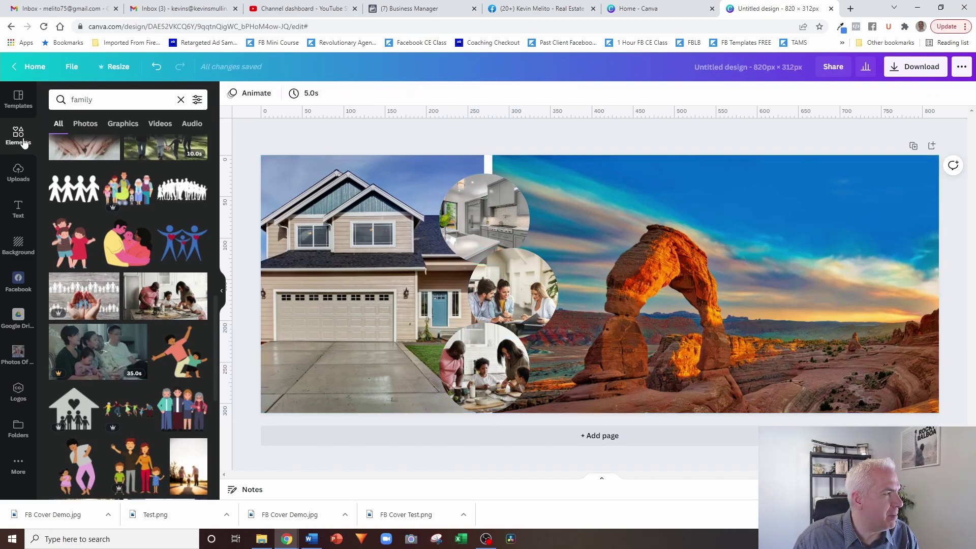
Add a square and resize it into an 820×31 strip across the cover's top edge
{"action": "left_click", "coordinate": [181, 100]}
{"action": "scroll", "coordinate": [95, 163], "scroll_direction": "down", "scroll_amount": 2}
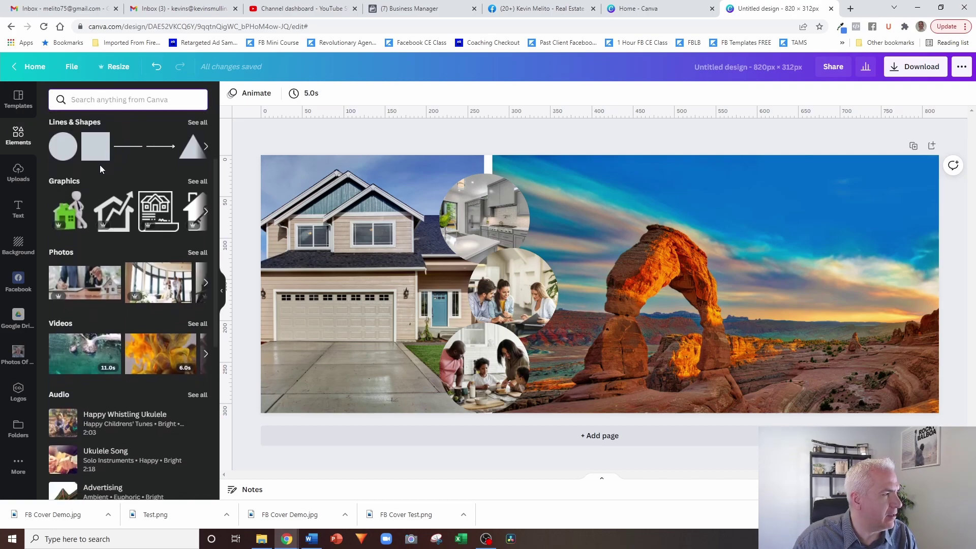
{"action": "left_click", "coordinate": [101, 140]}
{"action": "left_click", "coordinate": [84, 145]}
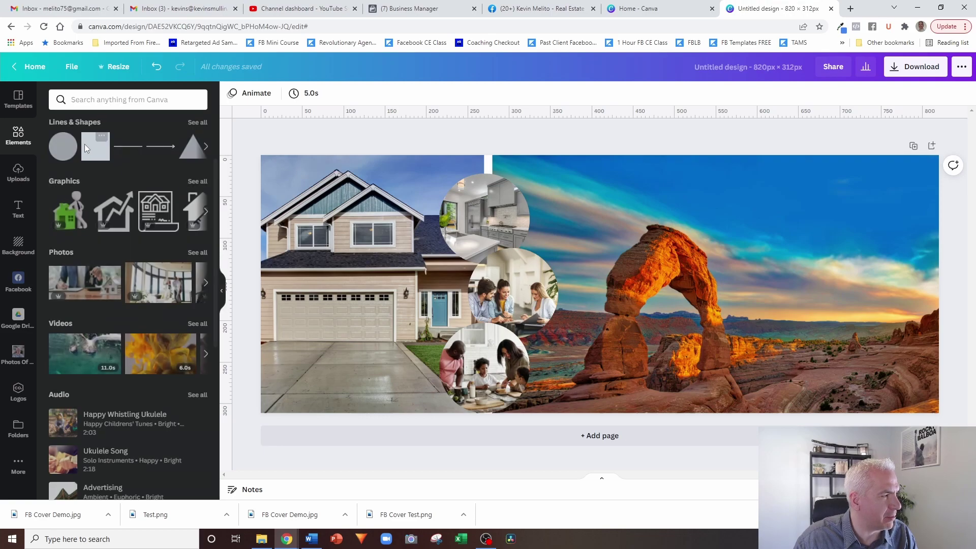
{"action": "left_click", "coordinate": [88, 151]}
{"action": "left_click_drag", "start_coordinate": [577, 258], "coordinate": [305, 196]}
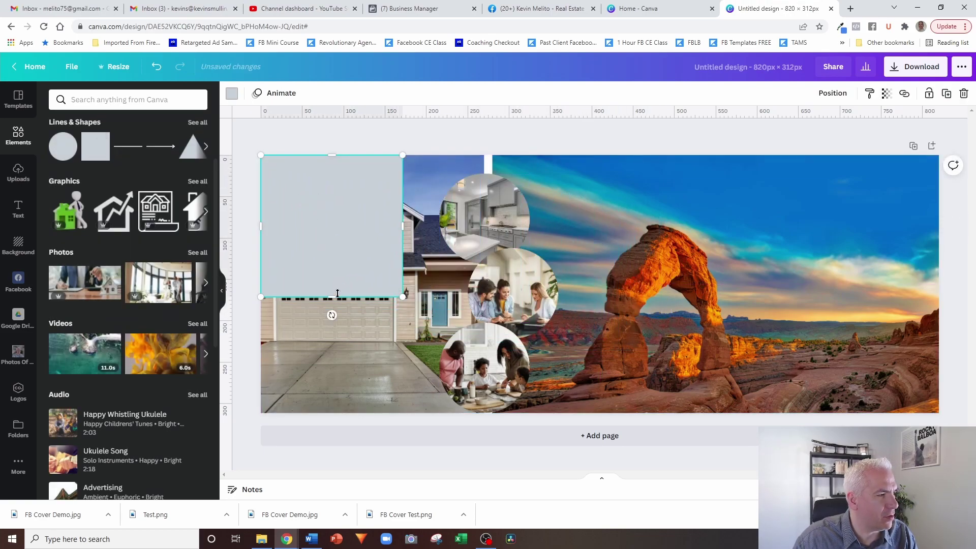
{"action": "left_click_drag", "start_coordinate": [411, 224], "coordinate": [940, 230]}
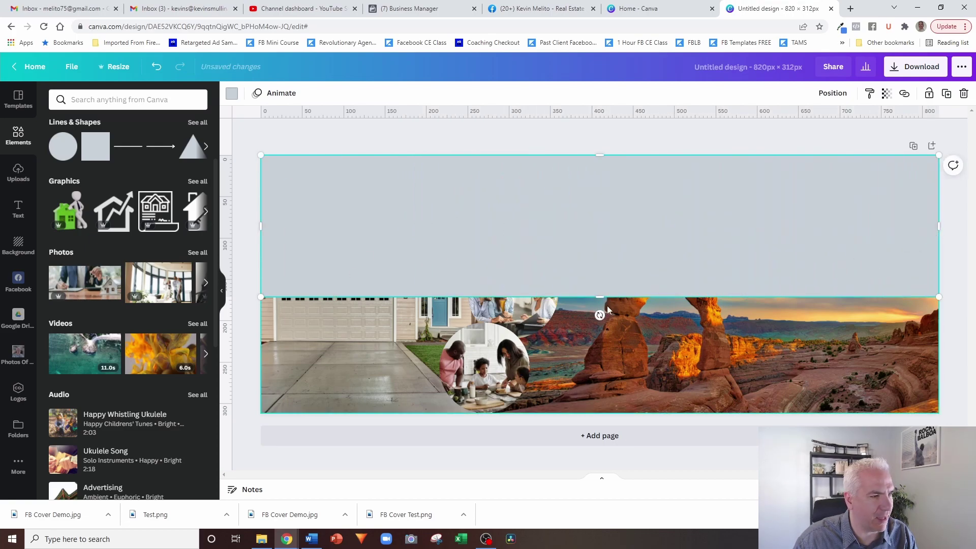
{"action": "left_click_drag", "start_coordinate": [600, 296], "coordinate": [635, 173]}
{"action": "left_click", "coordinate": [728, 137]}
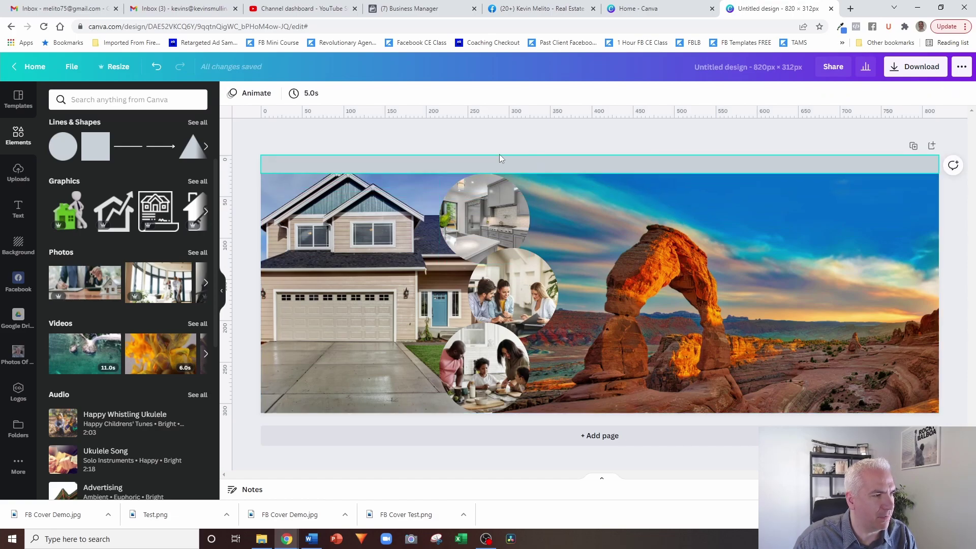
{"action": "left_click", "coordinate": [559, 163]}
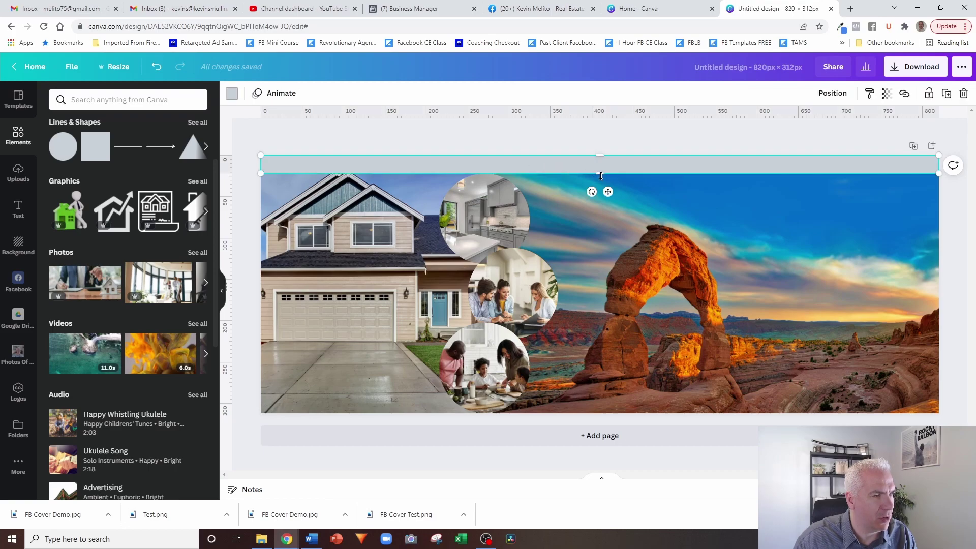
{"action": "left_click_drag", "start_coordinate": [603, 174], "coordinate": [602, 177]}
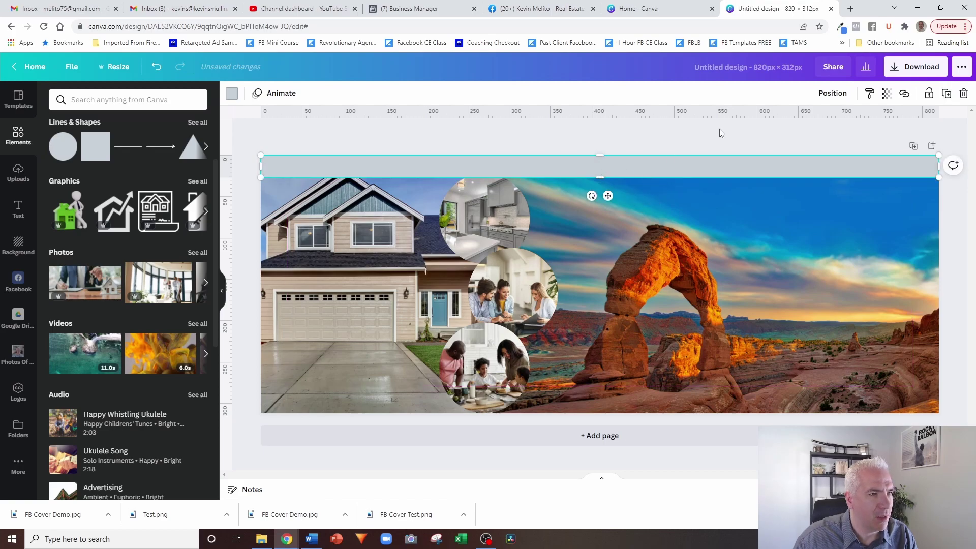
Send the strip behind the circle photos and fill it dark blue
{"action": "left_click", "coordinate": [837, 96]}
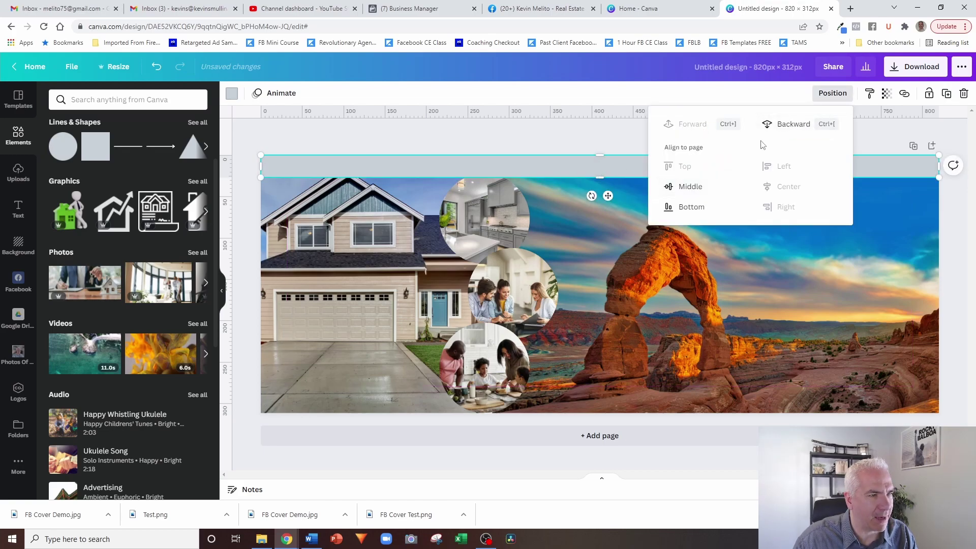
{"action": "left_click", "coordinate": [778, 124]}
{"action": "left_click", "coordinate": [480, 161]}
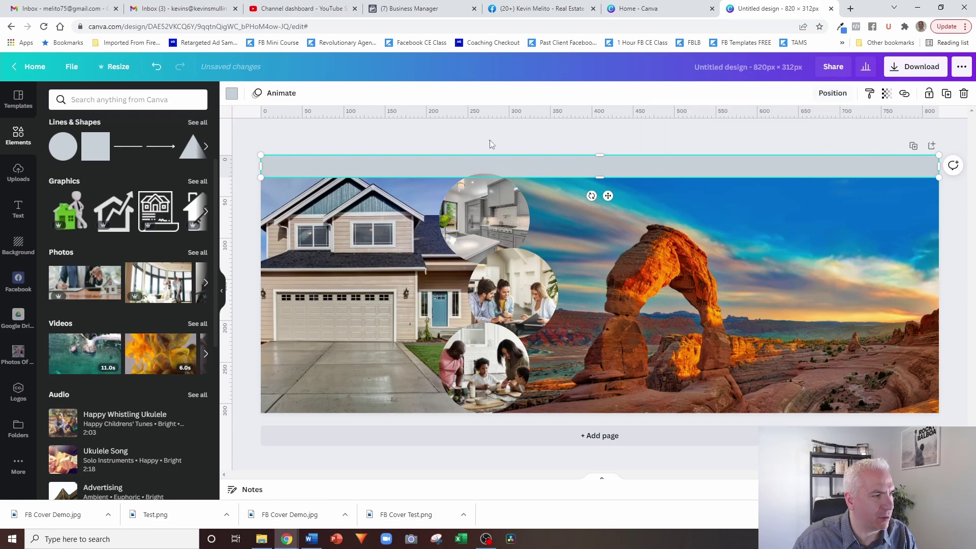
{"action": "left_click", "coordinate": [491, 142]}
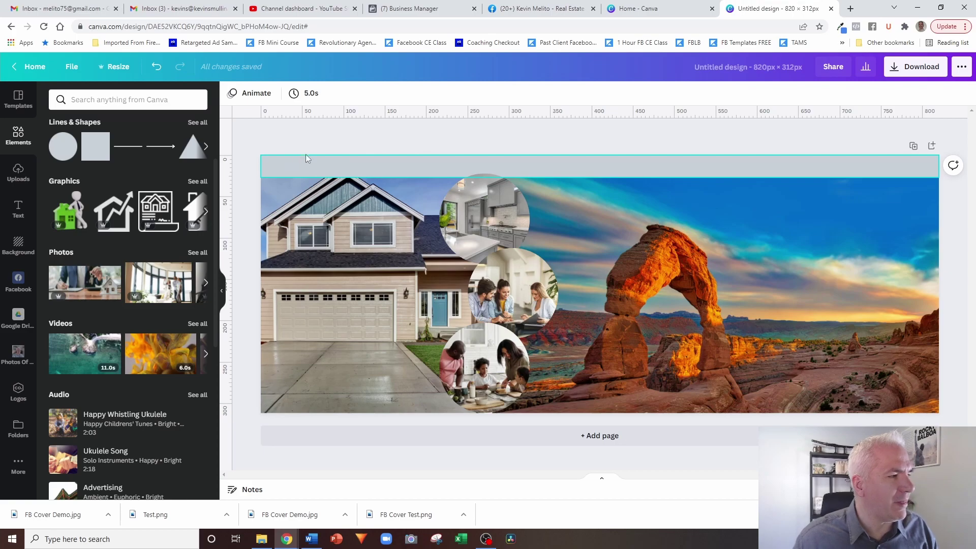
{"action": "left_click", "coordinate": [532, 170]}
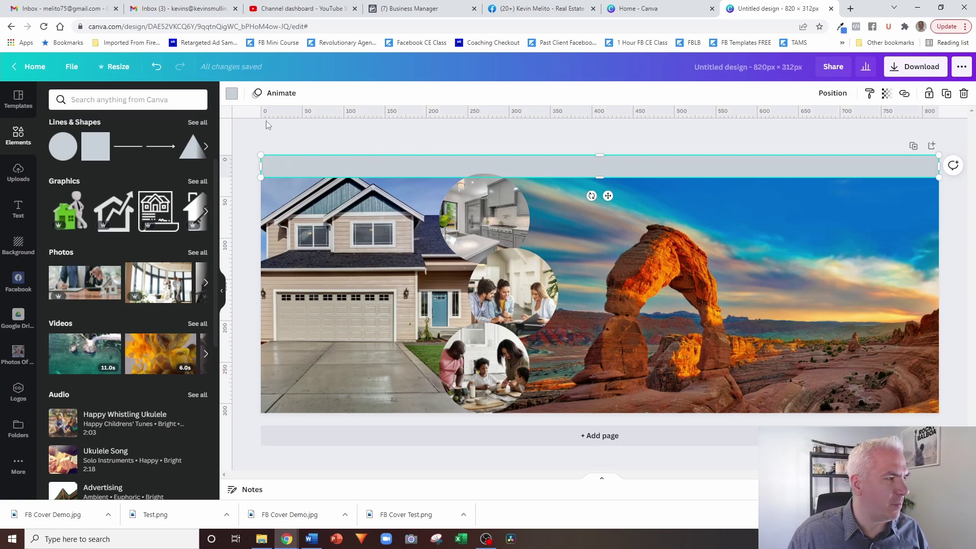
{"action": "left_click", "coordinate": [231, 93]}
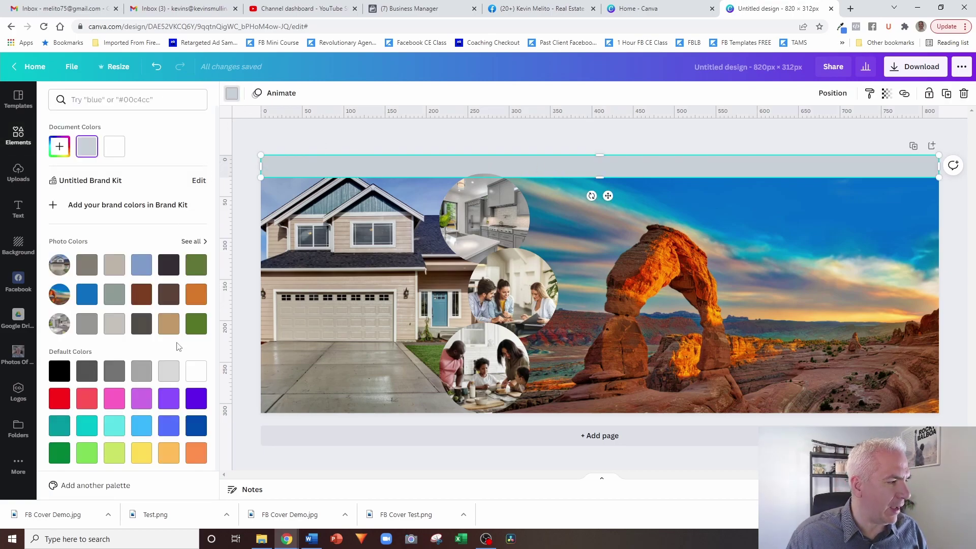
{"action": "left_click", "coordinate": [197, 427]}
{"action": "left_click", "coordinate": [457, 143]}
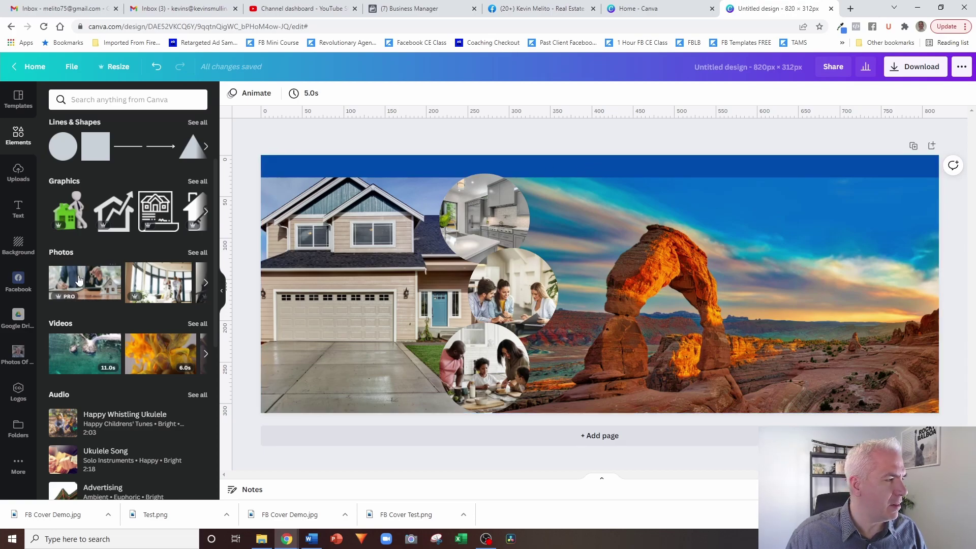
Add a heading text box reading 'Buy - Sell - Invest'
{"action": "left_click", "coordinate": [19, 209]}
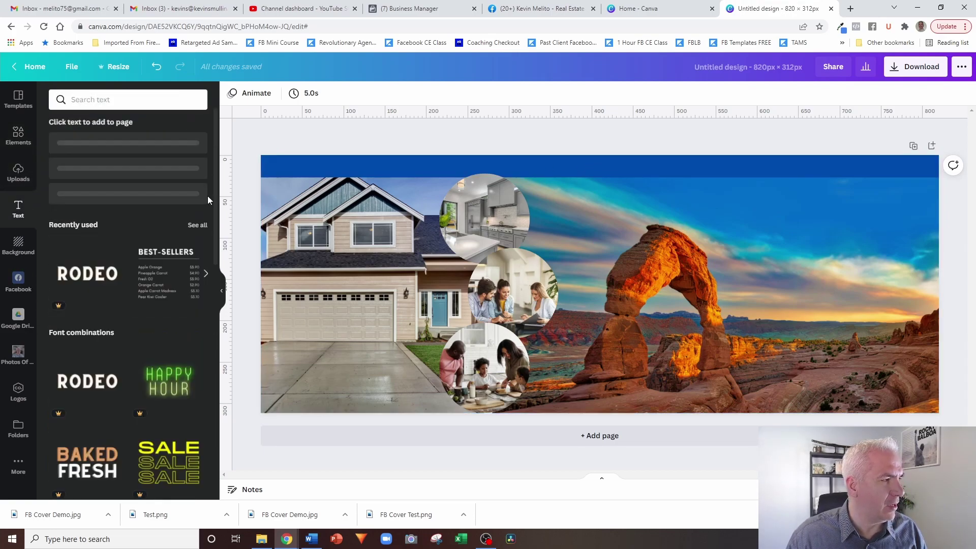
{"action": "left_click", "coordinate": [106, 188]}
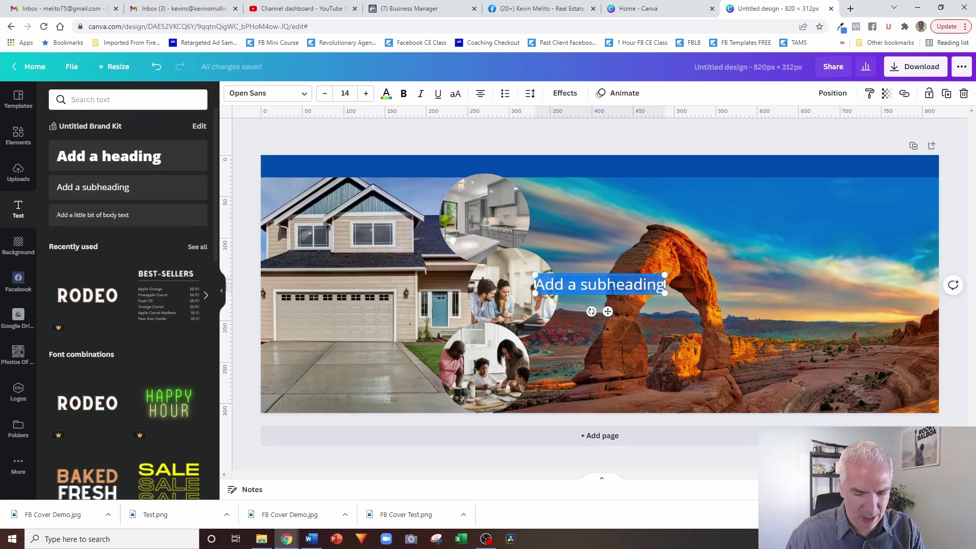
{"action": "key", "text": "Delete"}
{"action": "left_click", "coordinate": [122, 156]}
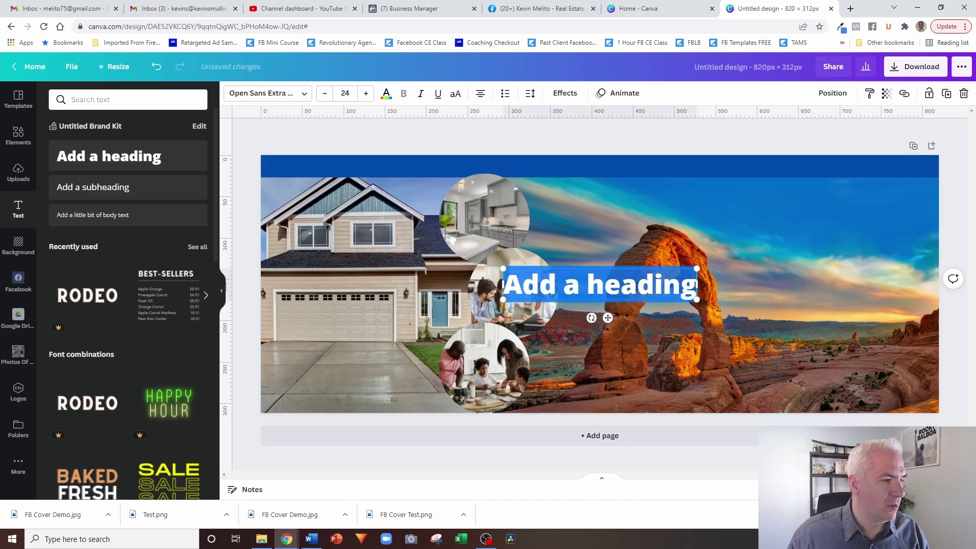
{"action": "left_click_drag", "start_coordinate": [603, 286], "coordinate": [697, 286]}
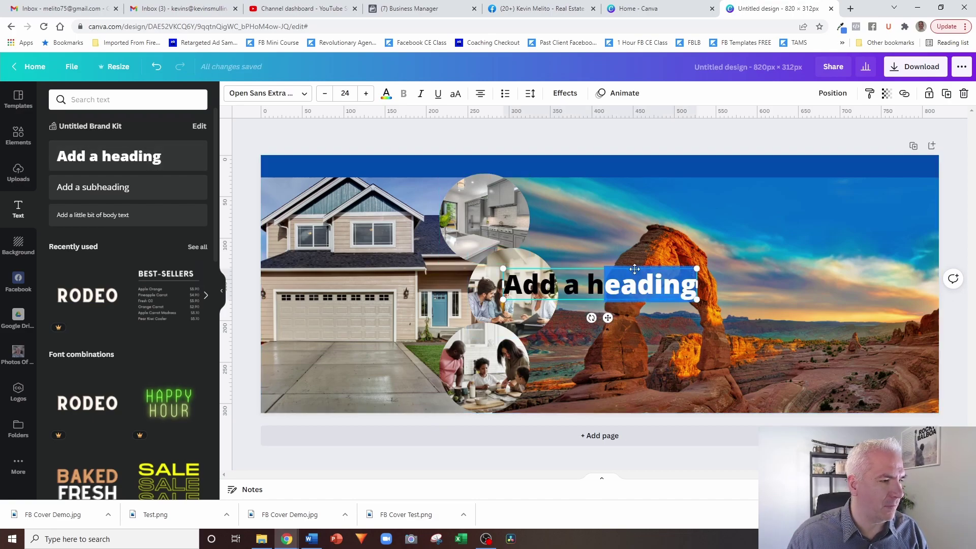
{"action": "left_click", "coordinate": [586, 285]}
{"action": "left_click_drag", "start_coordinate": [504, 285], "coordinate": [691, 291]}
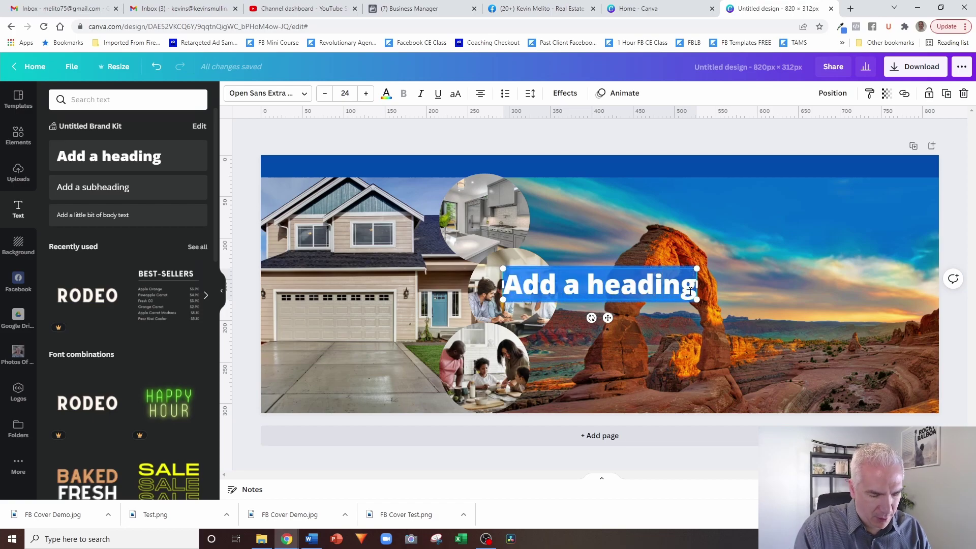
{"action": "type", "text": "Buy"}
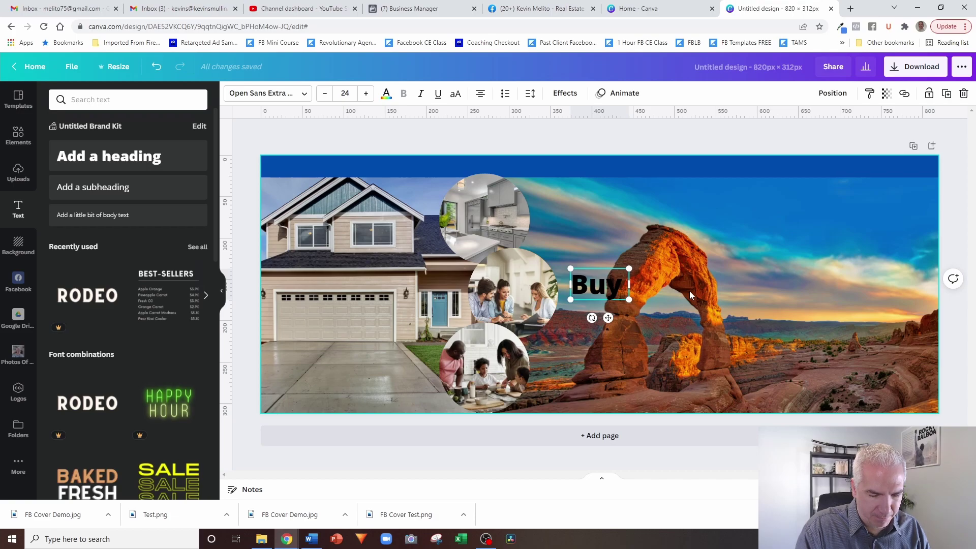
{"action": "type", "text": " - Sell -"}
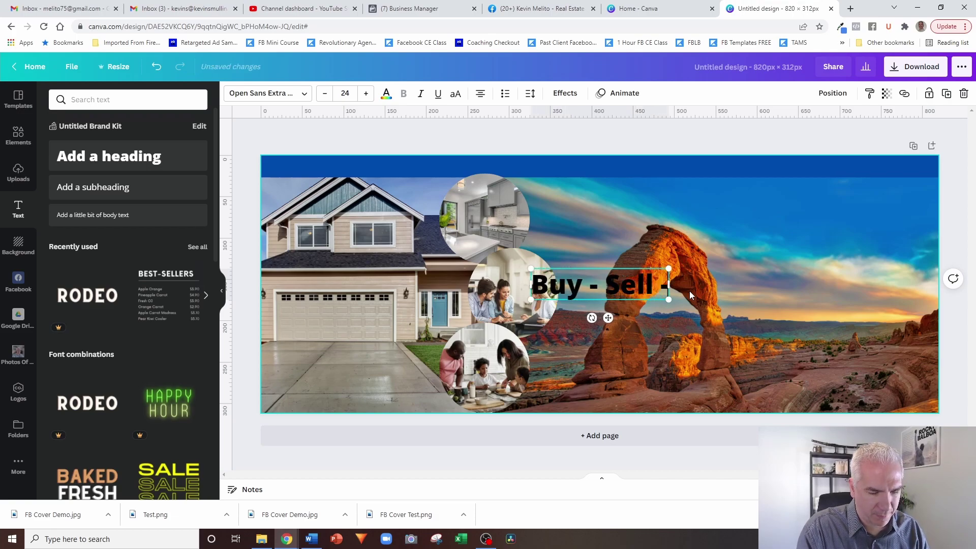
{"action": "type", "text": " Invest"}
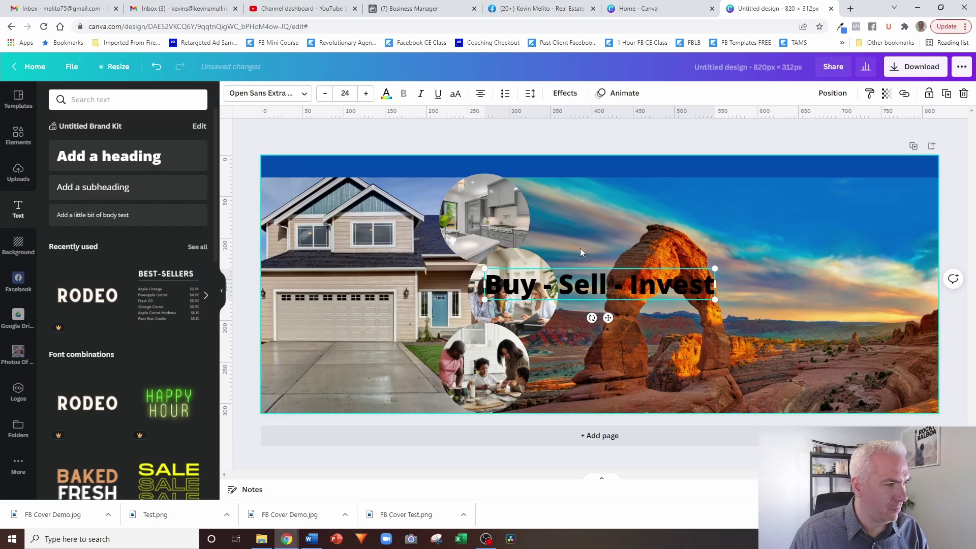
Make the heading white, reduce its font size from 24 to 18, and move it into the blue band
{"action": "left_click_drag", "start_coordinate": [485, 283], "coordinate": [716, 283]}
{"action": "left_click", "coordinate": [387, 93]}
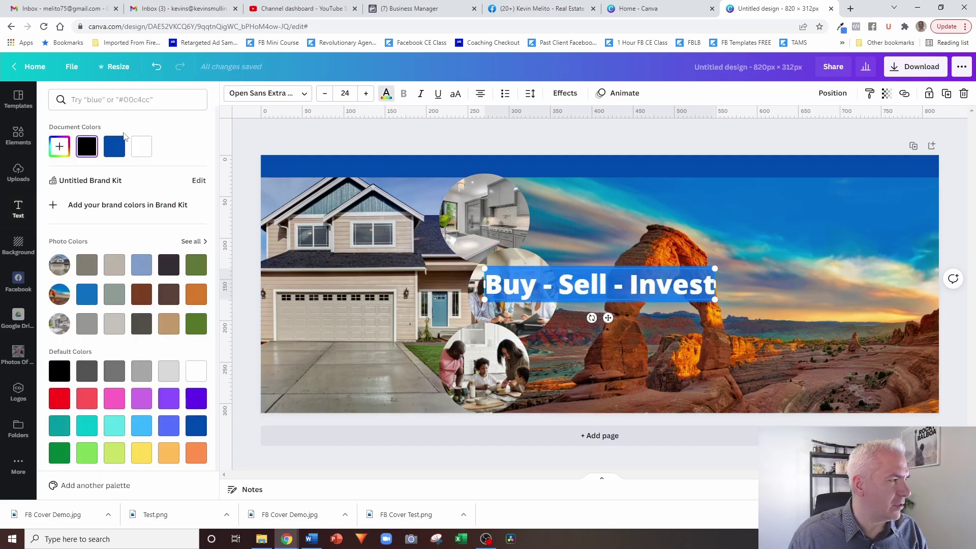
{"action": "left_click", "coordinate": [141, 146]}
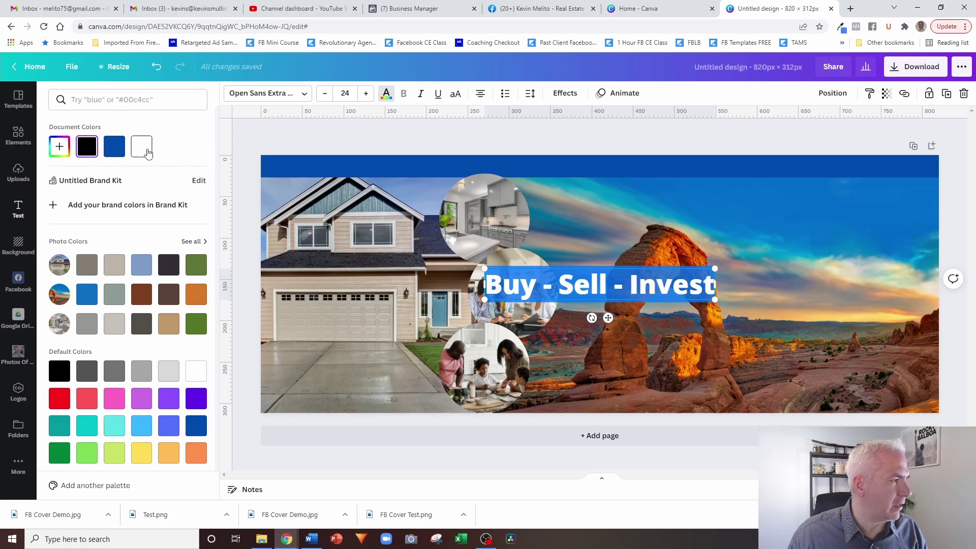
{"action": "left_click", "coordinate": [325, 95]}
{"action": "left_click", "coordinate": [325, 94]}
{"action": "left_click", "coordinate": [325, 94]}
{"action": "left_click", "coordinate": [325, 94]}
{"action": "left_click", "coordinate": [325, 94]}
{"action": "left_click", "coordinate": [325, 94]}
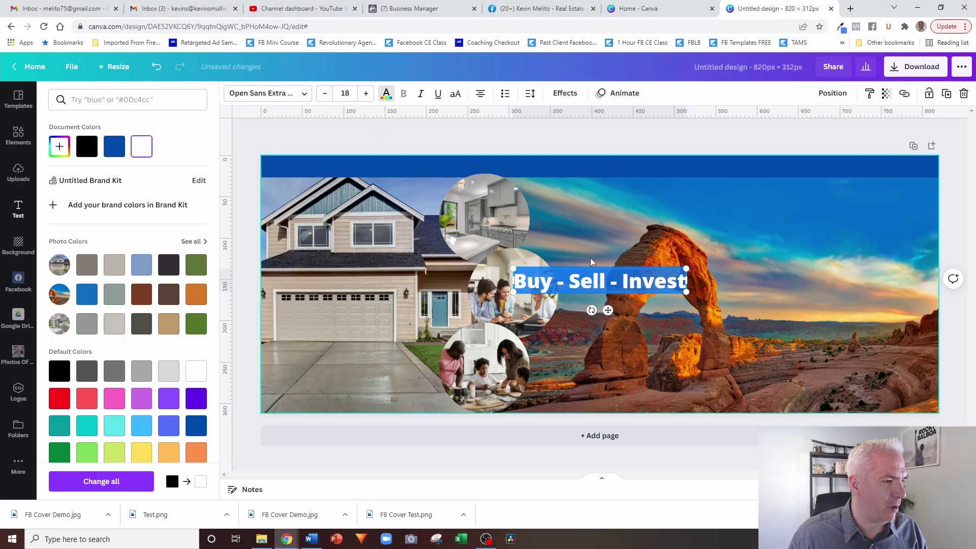
{"action": "left_click_drag", "start_coordinate": [608, 311], "coordinate": [586, 196]}
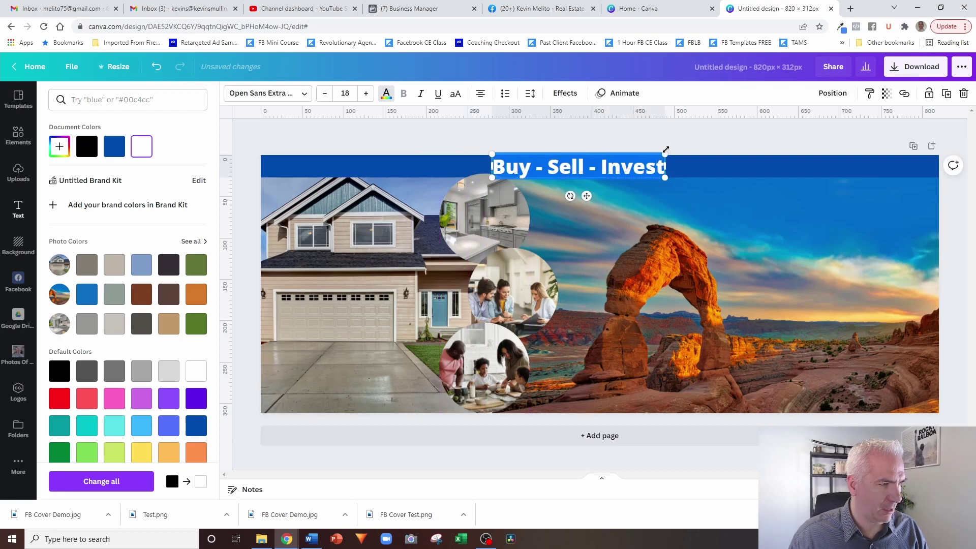
{"action": "left_click", "coordinate": [679, 136]}
{"action": "left_click", "coordinate": [679, 136]}
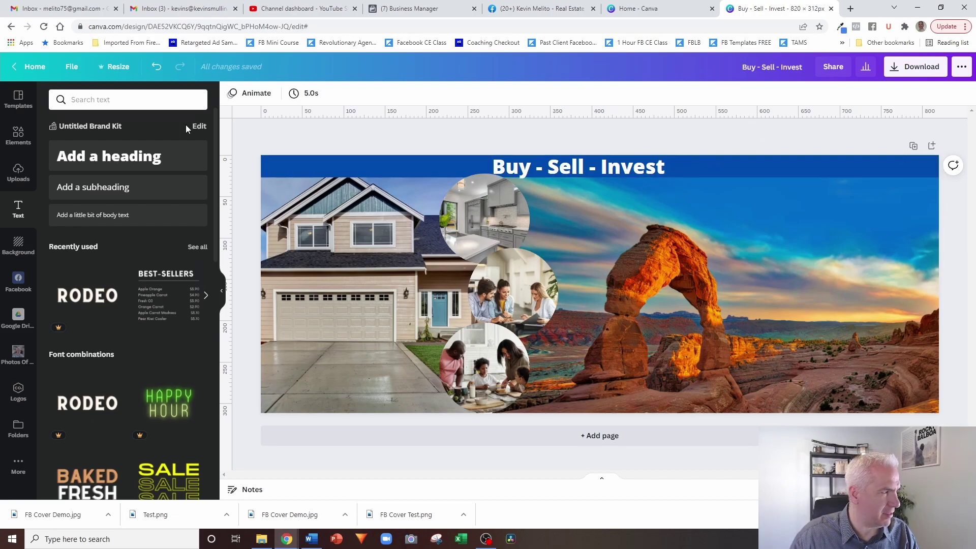
Add a square and stretch it into a rectangle covering the arch photo
{"action": "left_click", "coordinate": [19, 137]}
{"action": "left_click", "coordinate": [101, 140]}
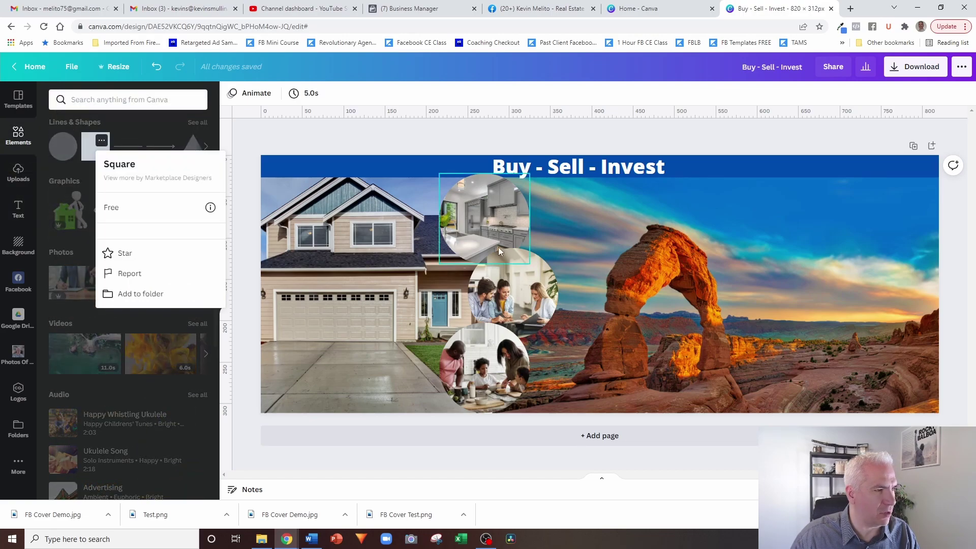
{"action": "left_click", "coordinate": [132, 136]}
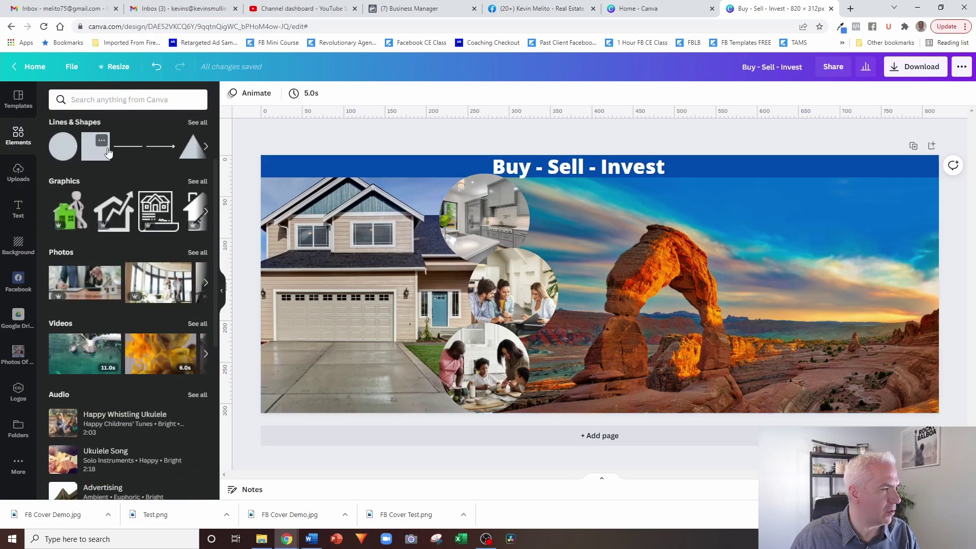
{"action": "left_click", "coordinate": [95, 146]}
{"action": "left_click_drag", "start_coordinate": [590, 277], "coordinate": [834, 336]}
{"action": "left_click_drag", "start_coordinate": [867, 256], "coordinate": [861, 173]}
{"action": "left_click_drag", "start_coordinate": [798, 296], "coordinate": [496, 308]}
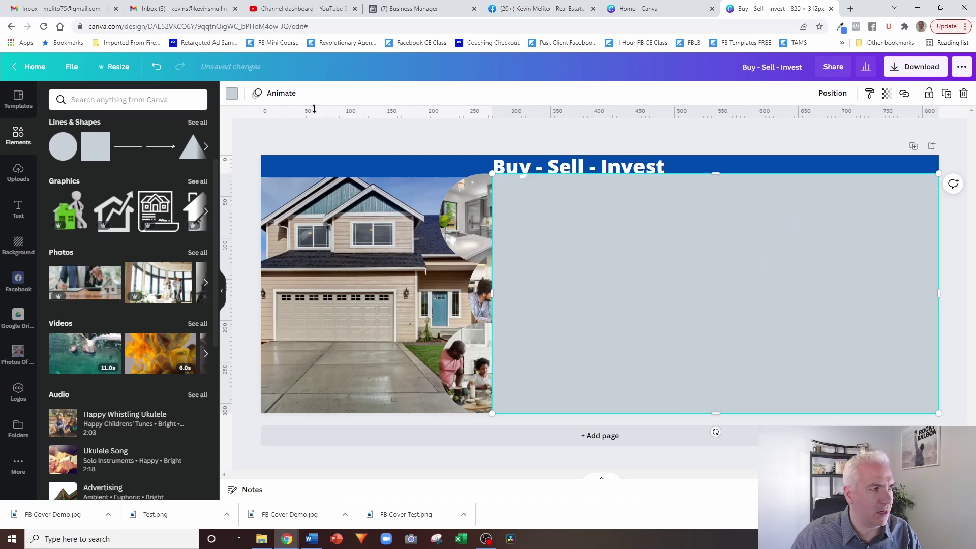
Make the rectangle white and send it behind the three circle photos and blue band
{"action": "left_click", "coordinate": [230, 94]}
{"action": "left_click", "coordinate": [168, 147]}
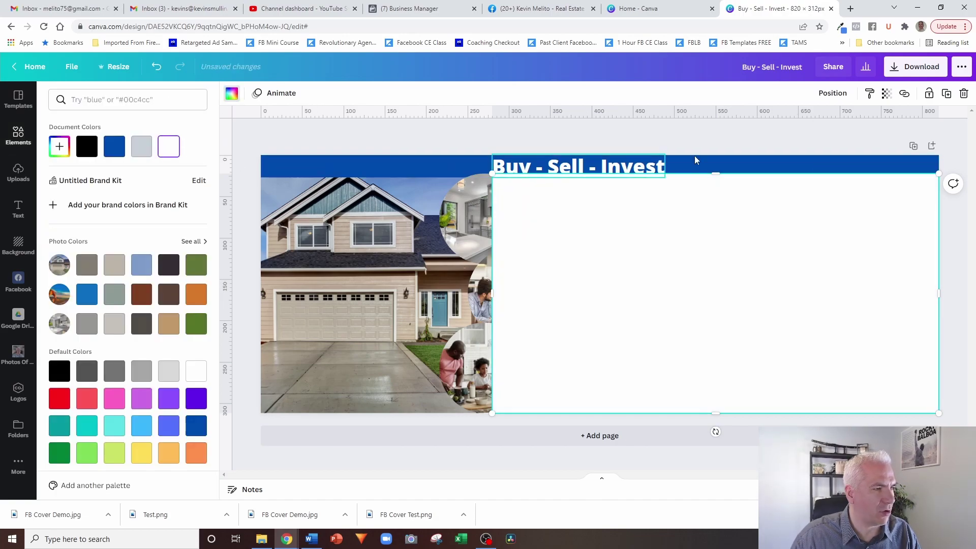
{"action": "key", "text": "Escape"}
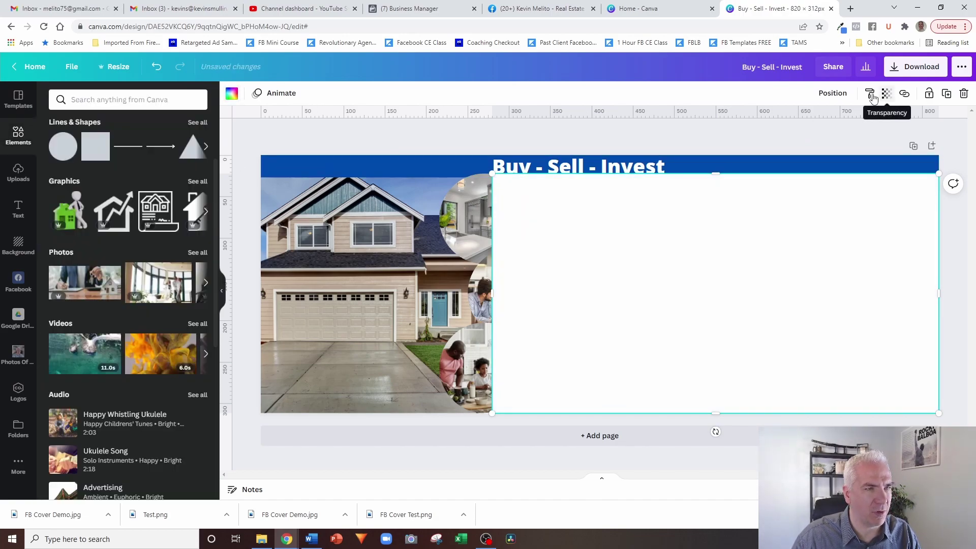
{"action": "left_click", "coordinate": [834, 93]}
{"action": "left_click", "coordinate": [787, 128]}
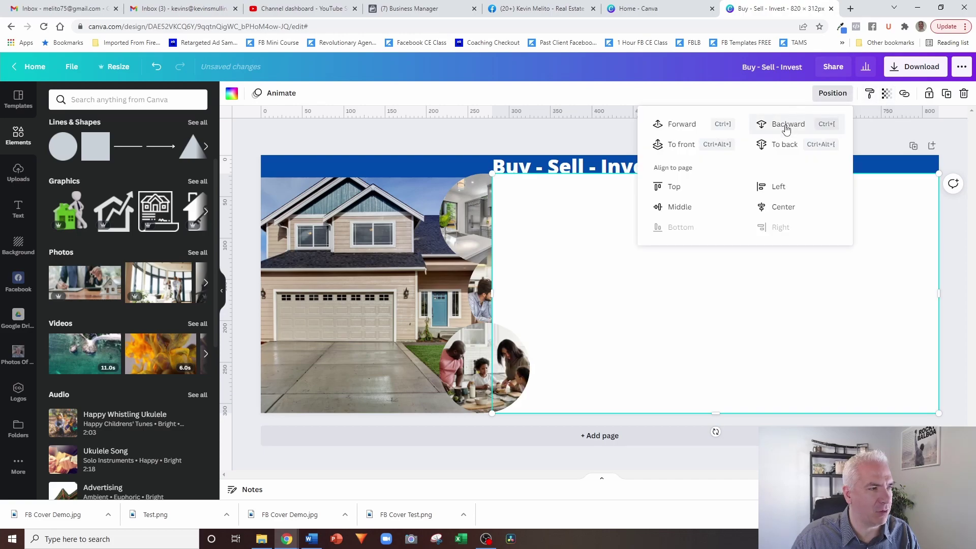
{"action": "left_click", "coordinate": [787, 127]}
{"action": "left_click", "coordinate": [787, 127]}
{"action": "left_click", "coordinate": [786, 128]}
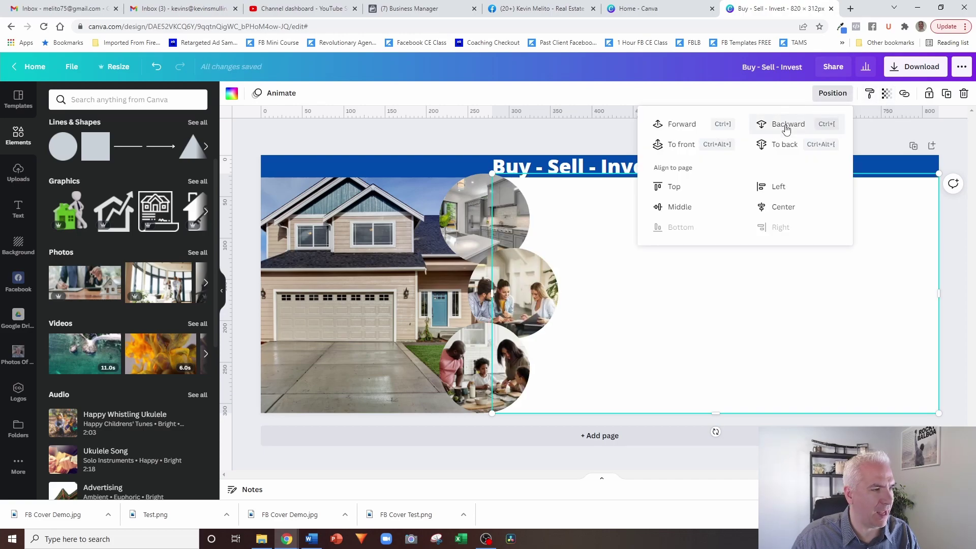
Set the white rectangle's transparency to about 78 so the arch looks faded
{"action": "left_click", "coordinate": [887, 94]}
{"action": "left_click", "coordinate": [887, 94]}
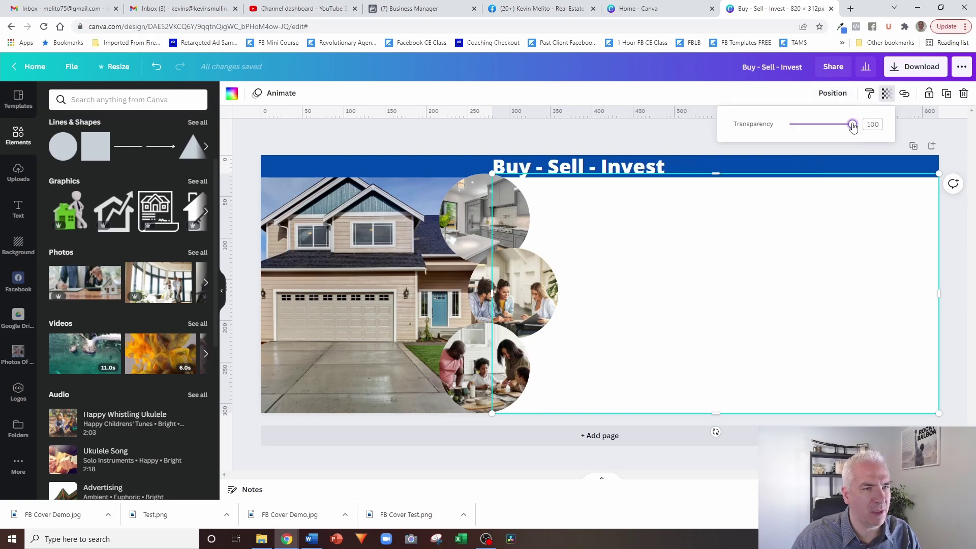
{"action": "mouse_move", "coordinate": [853, 126]}
{"action": "left_mouse_down"}
{"action": "mouse_move", "coordinate": [830, 128]}
{"action": "mouse_move", "coordinate": [841, 132]}
{"action": "left_mouse_up"}
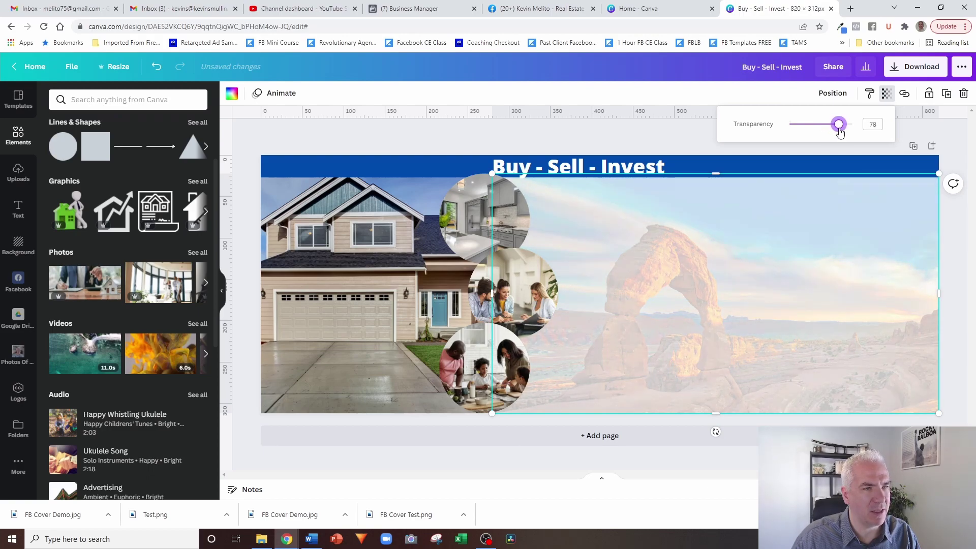
{"action": "left_click", "coordinate": [702, 127]}
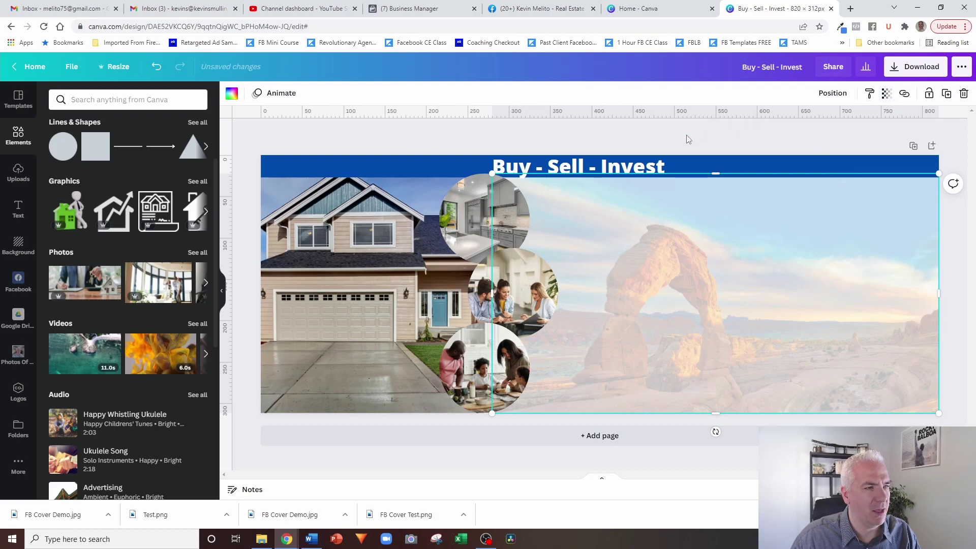
{"action": "left_click", "coordinate": [686, 135]}
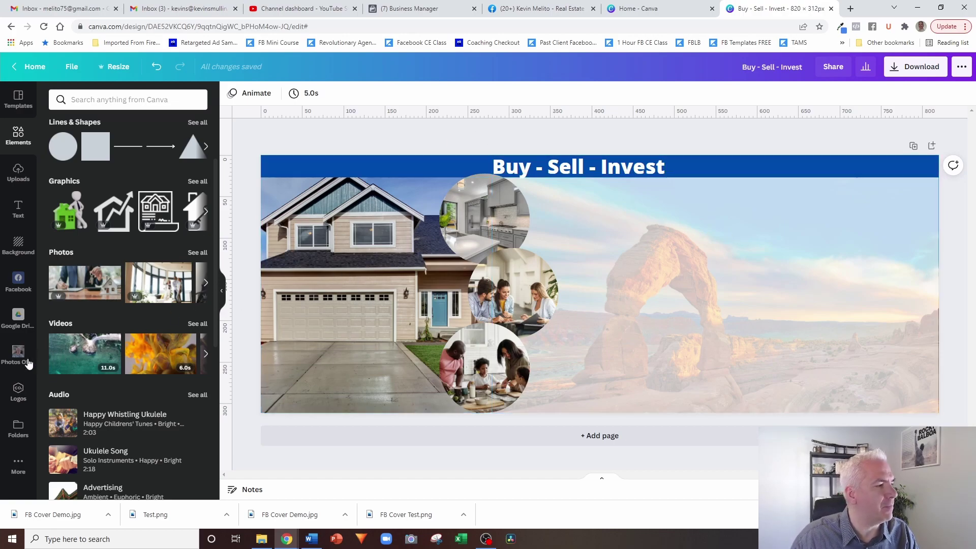
Add the Presidio Real Estate brand logo, scale it down and position it upper right over the arch
{"action": "left_click", "coordinate": [18, 394]}
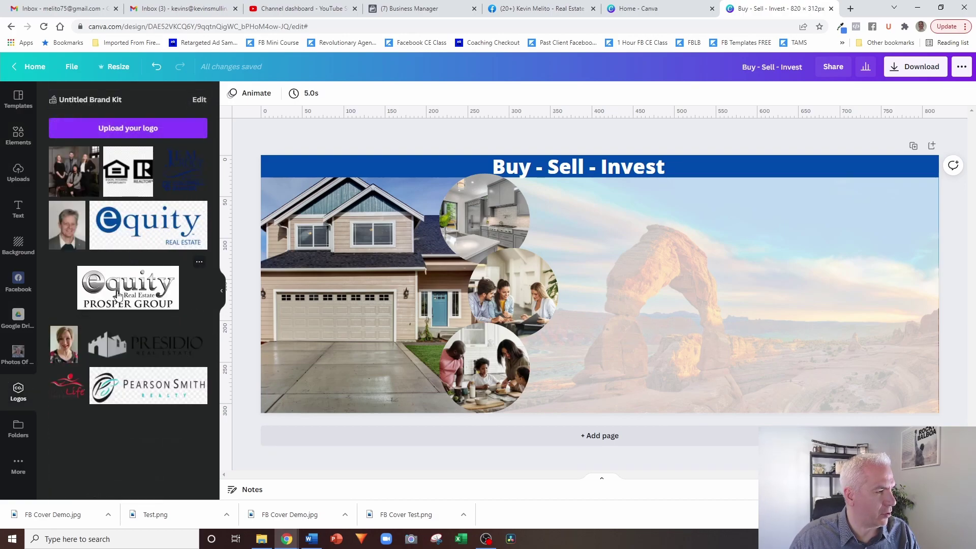
{"action": "left_click", "coordinate": [135, 351]}
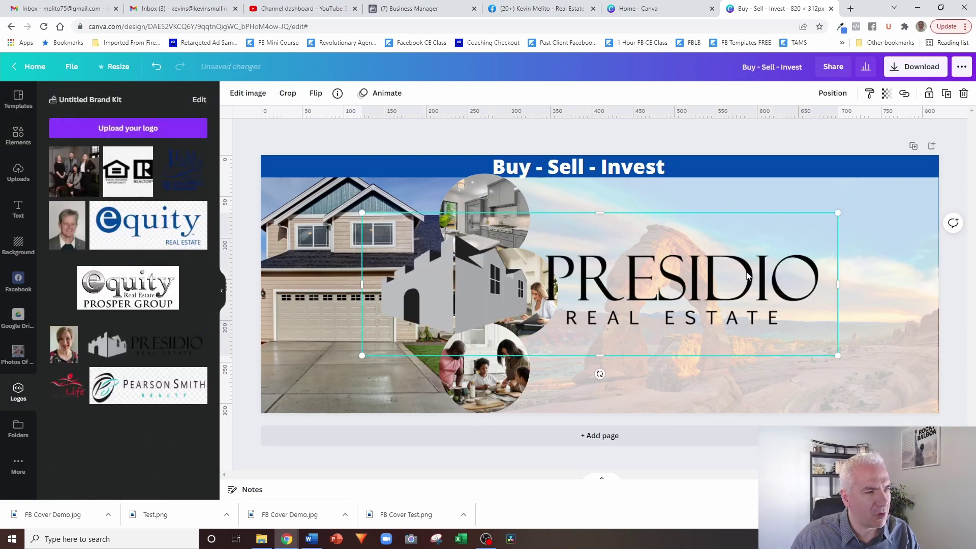
{"action": "left_click_drag", "start_coordinate": [840, 213], "coordinate": [588, 288]}
{"action": "left_click_drag", "start_coordinate": [507, 321], "coordinate": [789, 226]}
{"action": "left_click", "coordinate": [802, 141]}
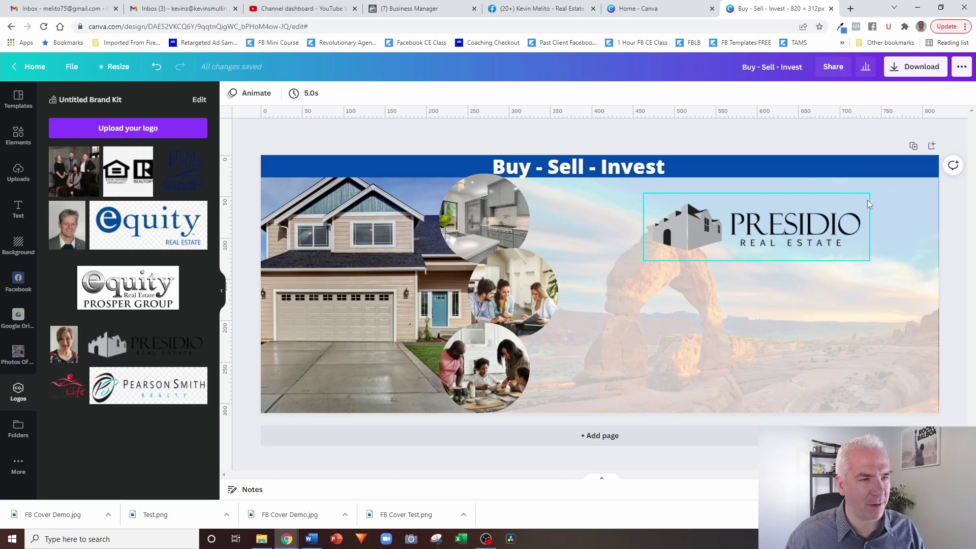
{"action": "left_click_drag", "start_coordinate": [805, 225], "coordinate": [801, 226]}
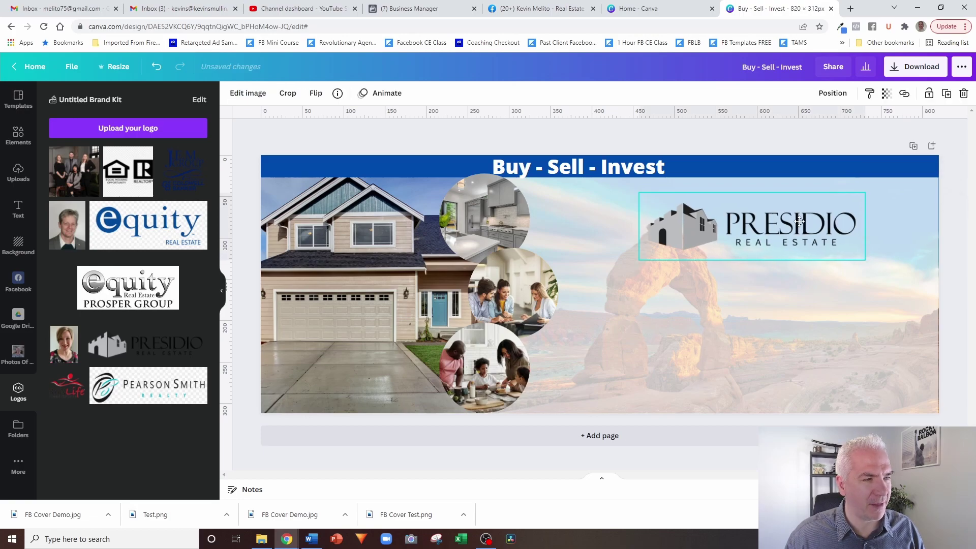
{"action": "left_click", "coordinate": [831, 144]}
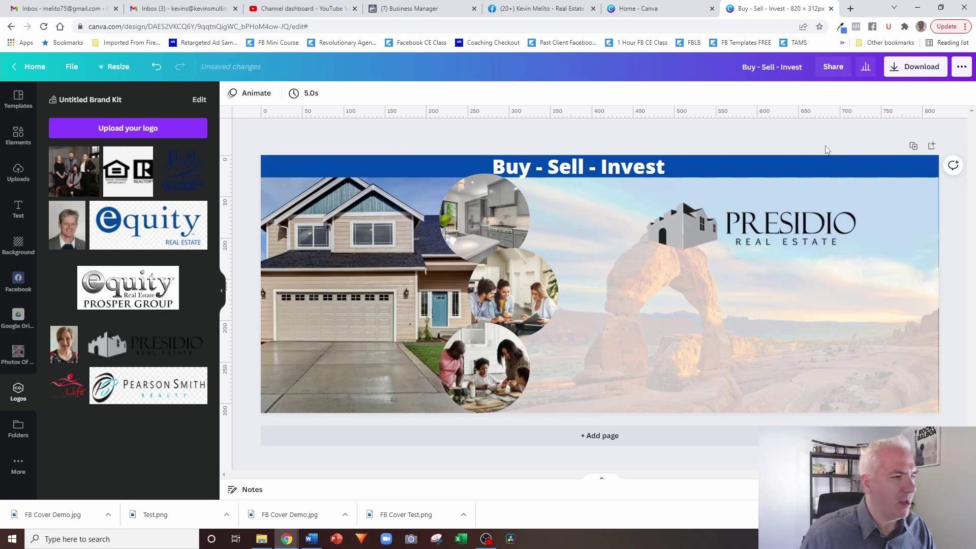
Add a heading reading 'Search All Available Homes On Our Website!'
{"action": "left_click", "coordinate": [18, 219]}
{"action": "left_click", "coordinate": [142, 167]}
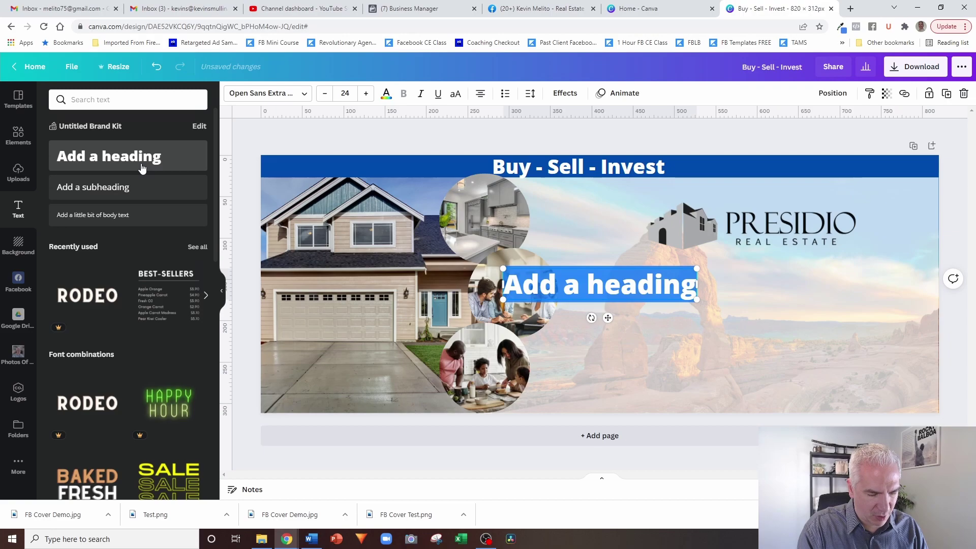
{"action": "type", "text": "Search"}
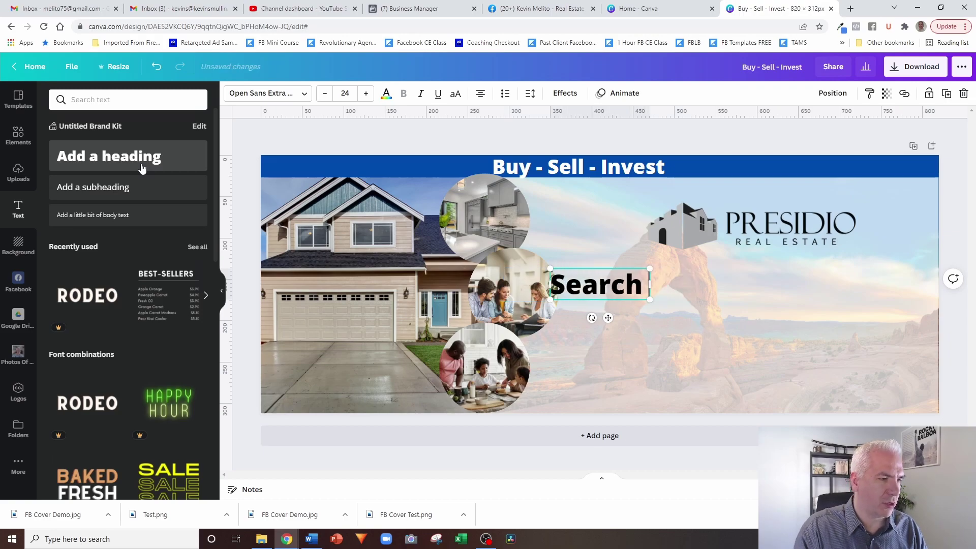
{"action": "type", "text": " all a"}
{"action": "key", "text": "BackSpace"}
{"action": "key", "text": "BackSpace"}
{"action": "key", "text": "BackSpace"}
{"action": "key", "text": "BackSpace"}
{"action": "key", "text": "BackSpace"}
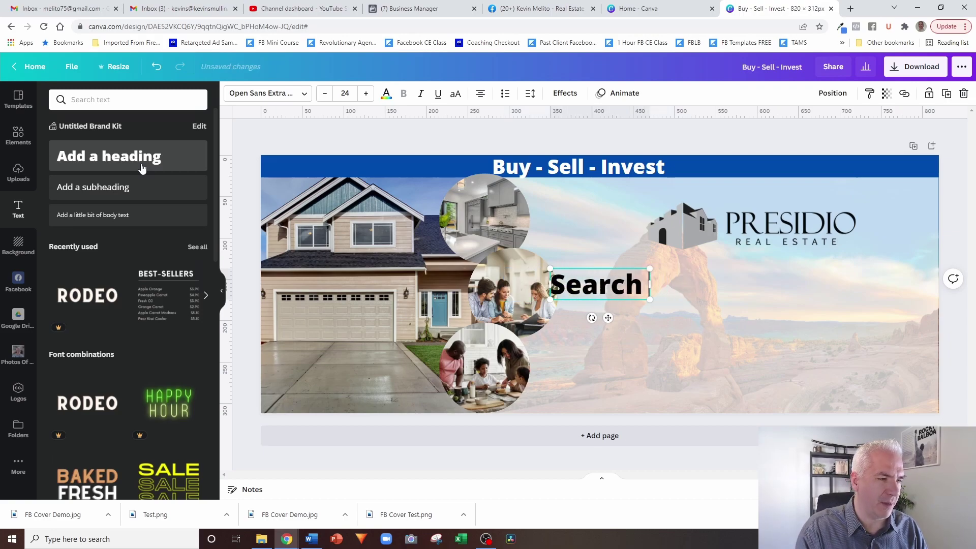
{"action": "type", "text": "All Availab"}
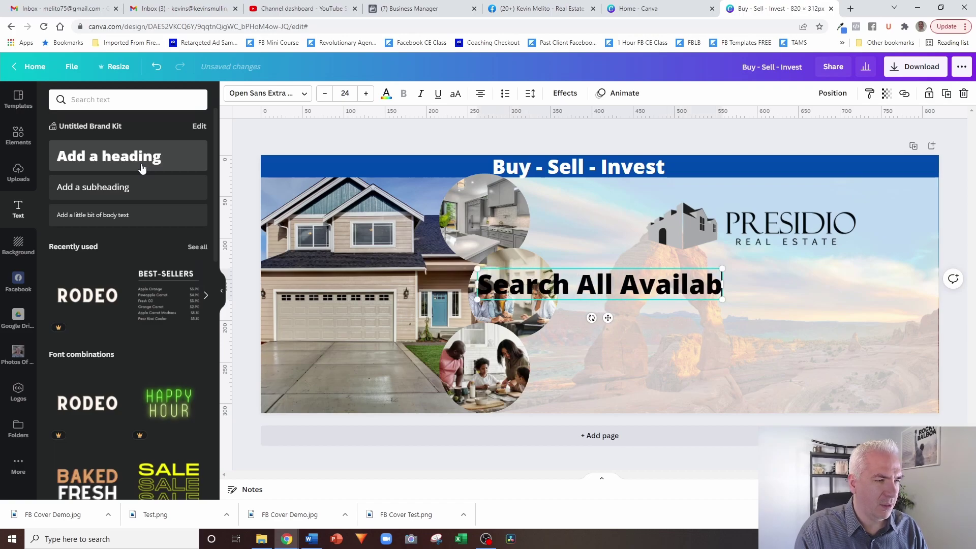
{"action": "type", "text": "le Web"}
{"action": "key", "text": "BackSpace"}
{"action": "key", "text": "BackSpace"}
{"action": "key", "text": "BackSpace"}
{"action": "key", "text": "BackSpace"}
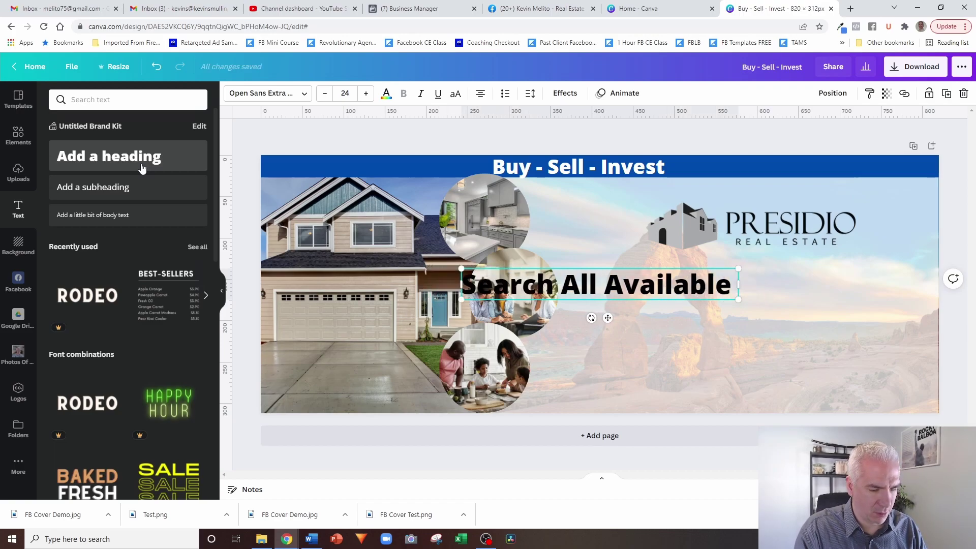
{"action": "type", "text": "Homes On Ou"}
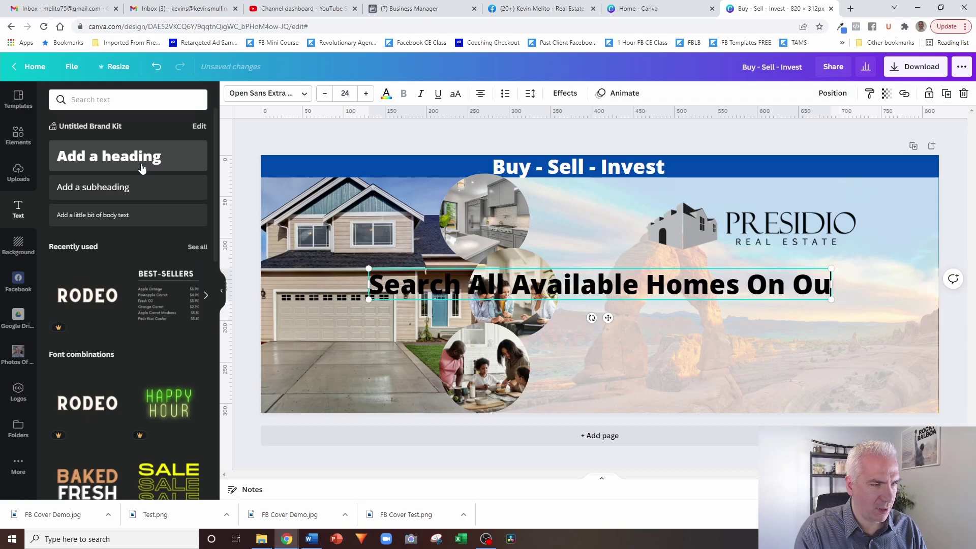
{"action": "type", "text": "r Website!"}
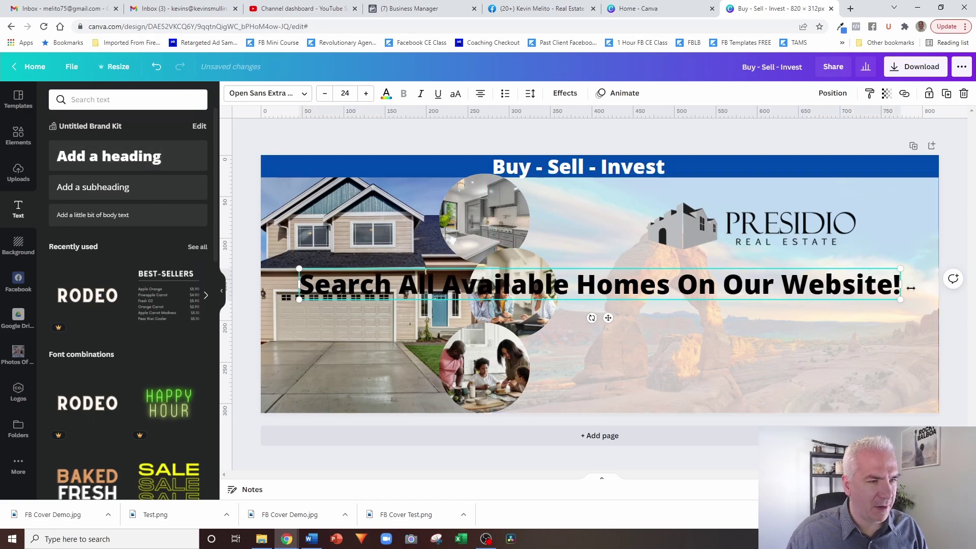
Narrow the heading to three lines and place it beneath the Presidio logo
{"action": "left_click_drag", "start_coordinate": [911, 288], "coordinate": [530, 311]}
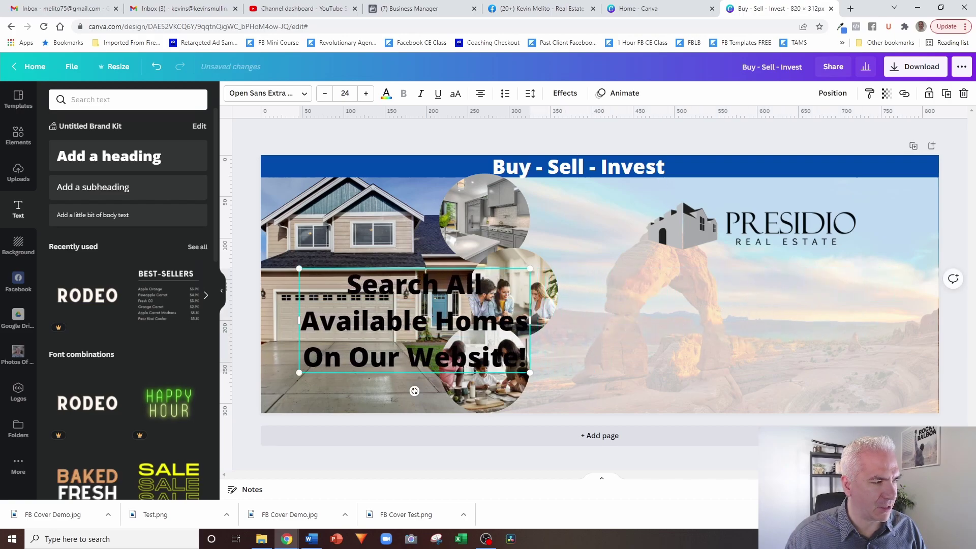
{"action": "left_click_drag", "start_coordinate": [427, 266], "coordinate": [752, 258]}
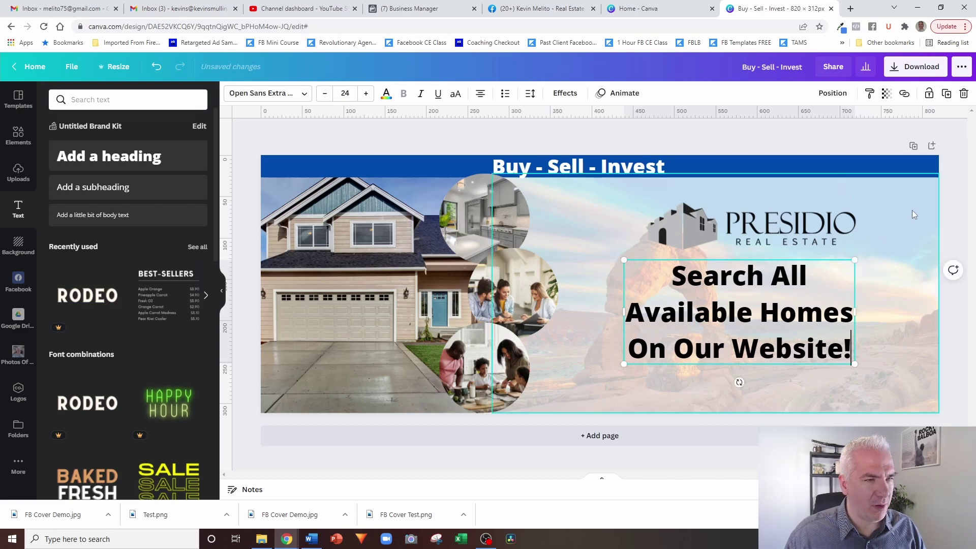
{"action": "left_click", "coordinate": [910, 208]}
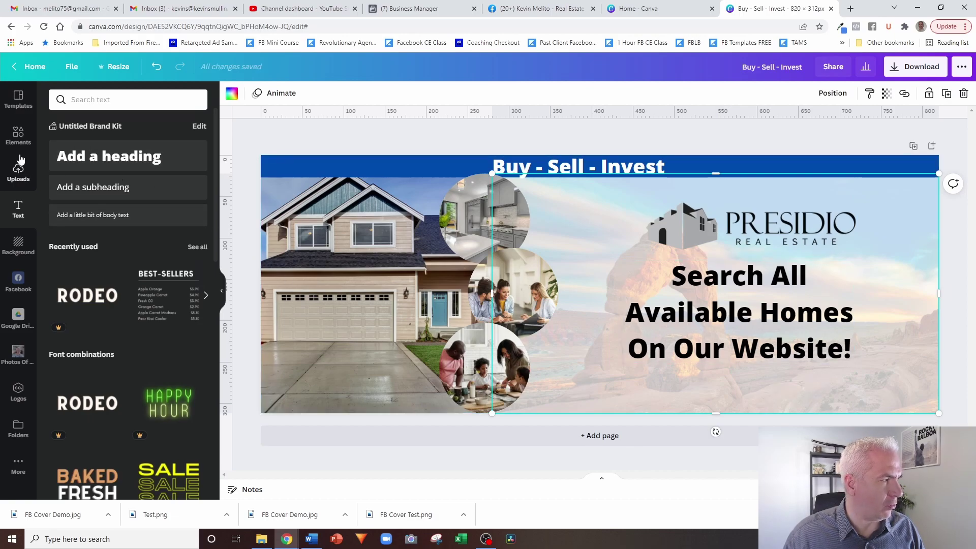
Add a white arrow graphic from an 'arrow' search and recolour it bright red #F80909
{"action": "left_click", "coordinate": [18, 136]}
{"action": "left_click", "coordinate": [96, 100]}
{"action": "type", "text": "a"}
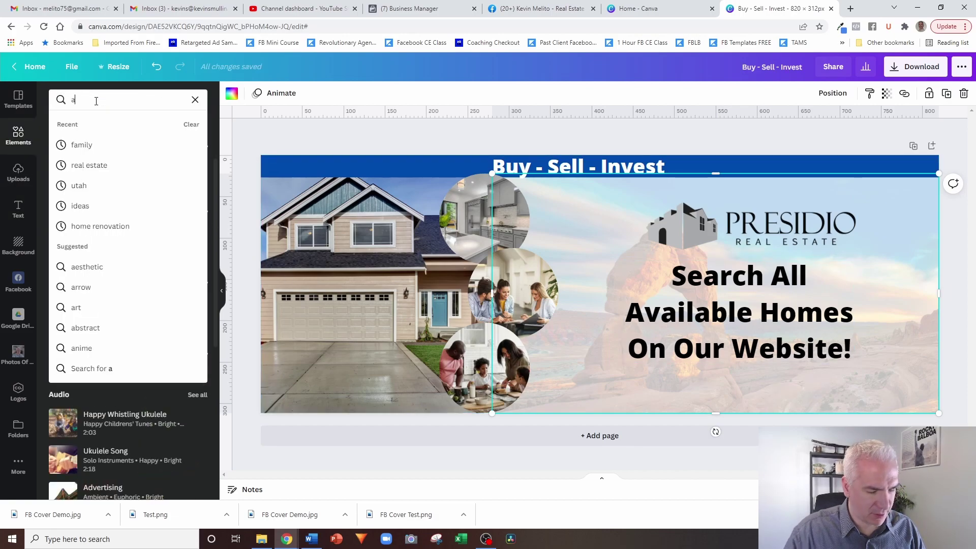
{"action": "type", "text": "rrow"}
{"action": "key", "text": "Return"}
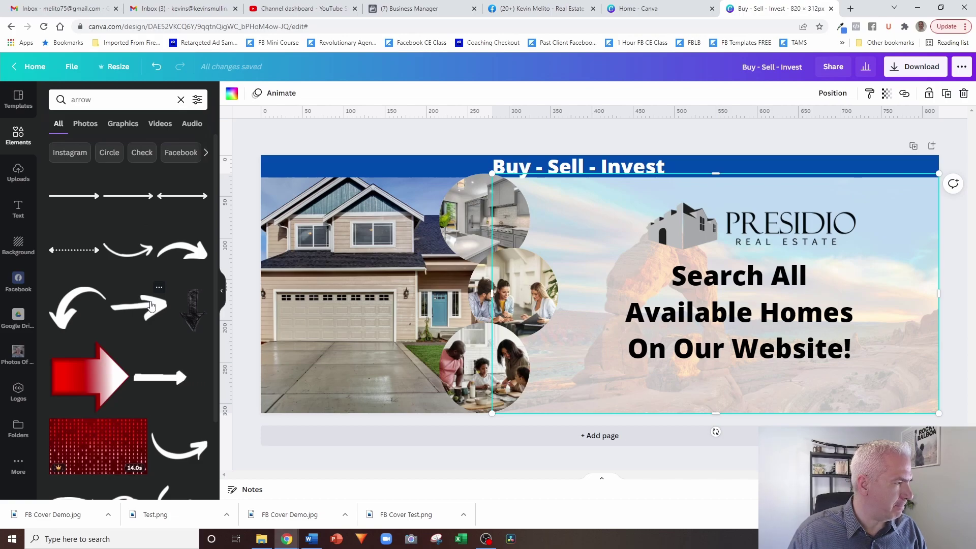
{"action": "left_click", "coordinate": [151, 305]}
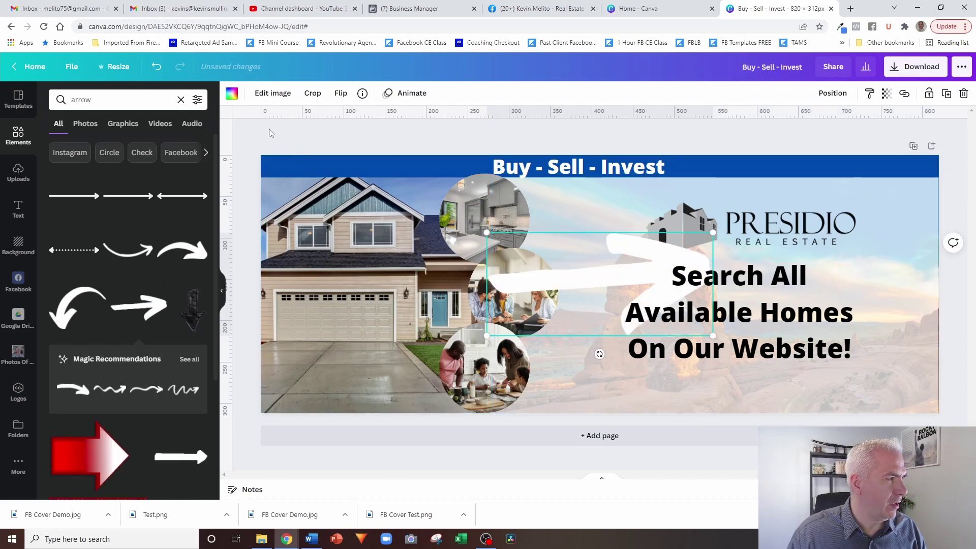
{"action": "left_click", "coordinate": [232, 94]}
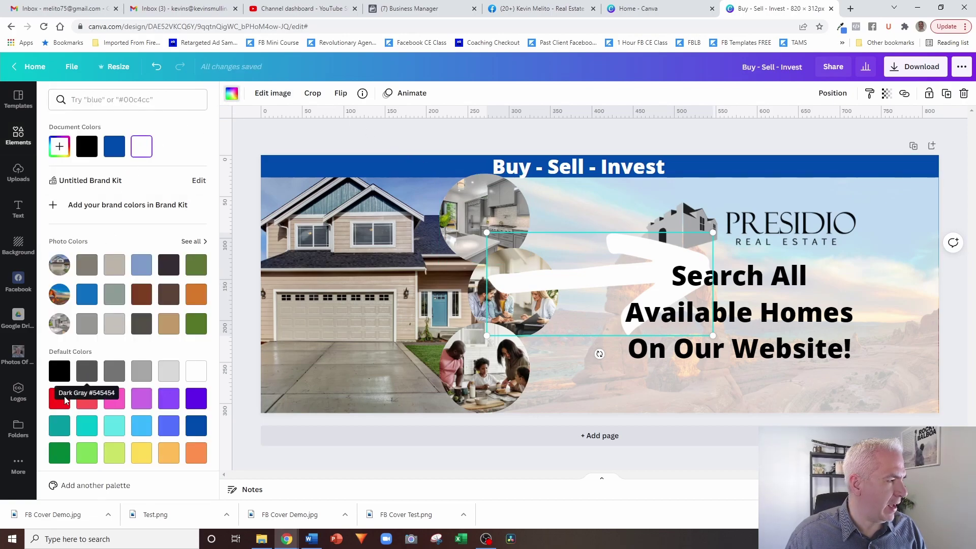
{"action": "left_click", "coordinate": [59, 146]}
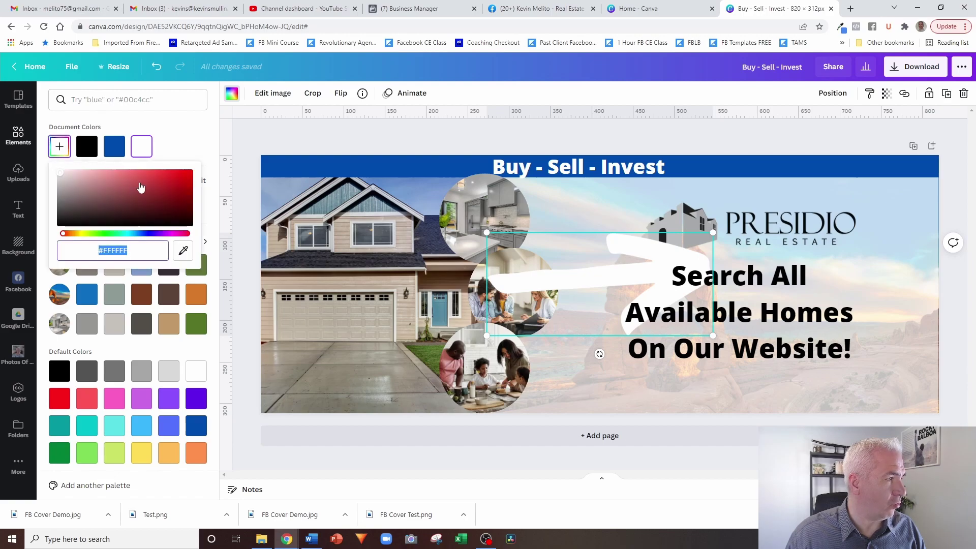
{"action": "left_click_drag", "start_coordinate": [179, 182], "coordinate": [189, 175]}
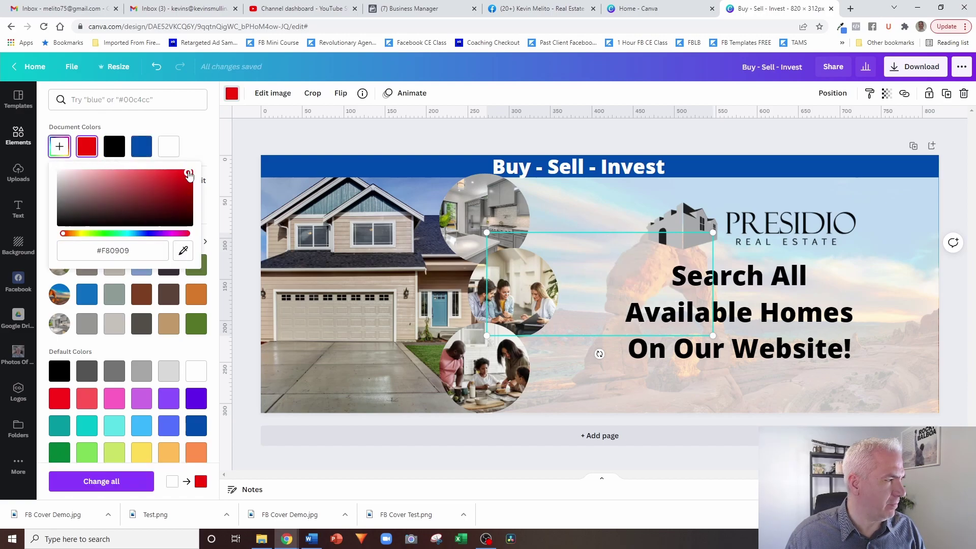
{"action": "key", "text": "Escape"}
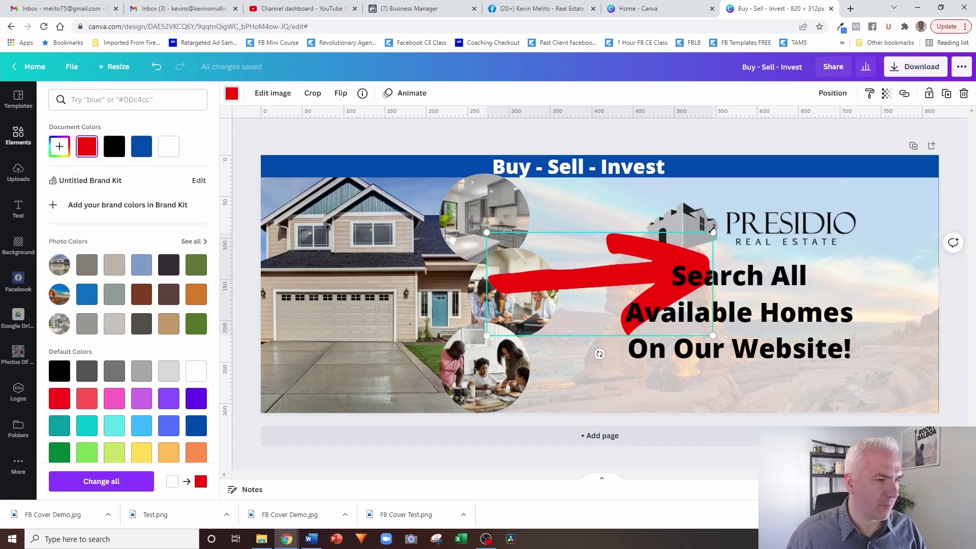
Shrink the red arrow and rotate it 90° to point down below the text
{"action": "left_click_drag", "start_coordinate": [712, 230], "coordinate": [586, 290]}
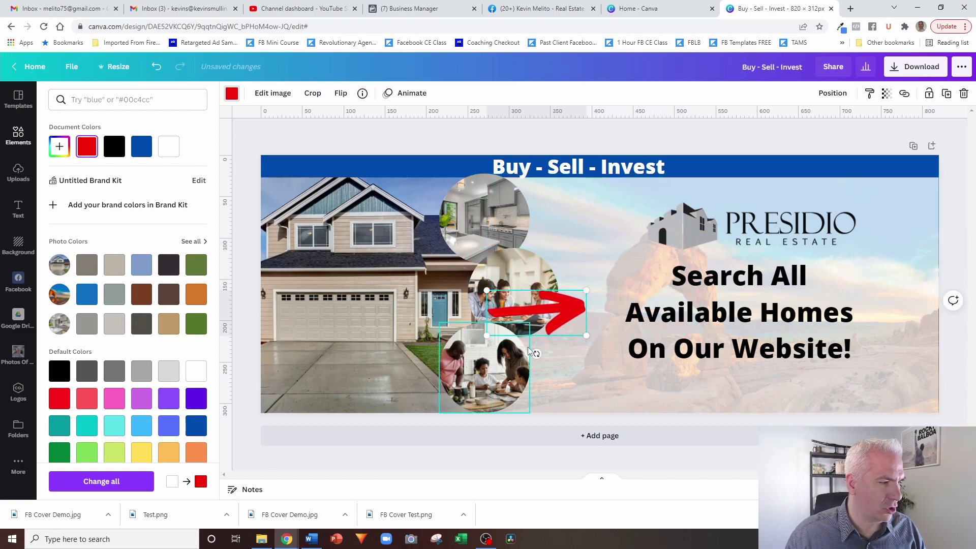
{"action": "left_click_drag", "start_coordinate": [531, 352], "coordinate": [437, 309]}
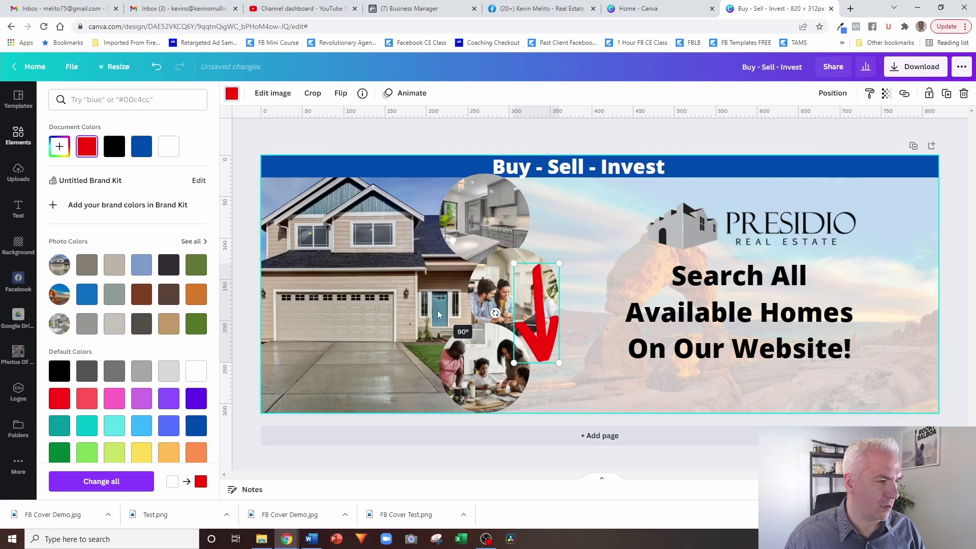
{"action": "left_click_drag", "start_coordinate": [520, 268], "coordinate": [804, 388]}
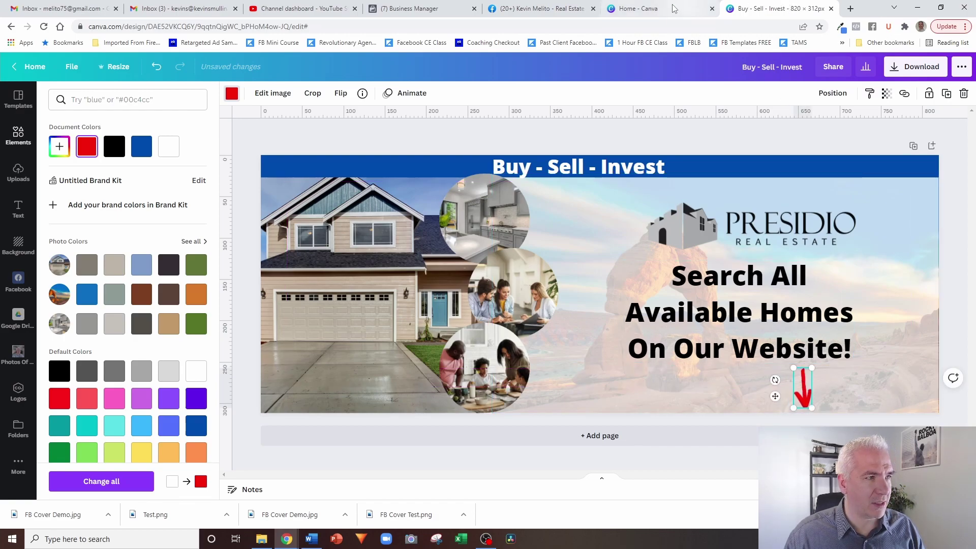
{"action": "left_click", "coordinate": [554, 8]}
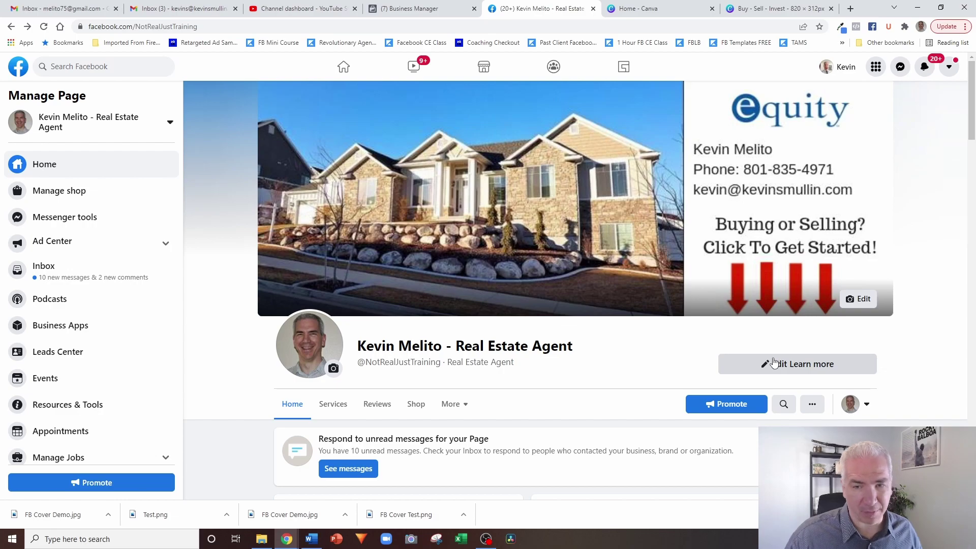
{"action": "left_click", "coordinate": [748, 9]}
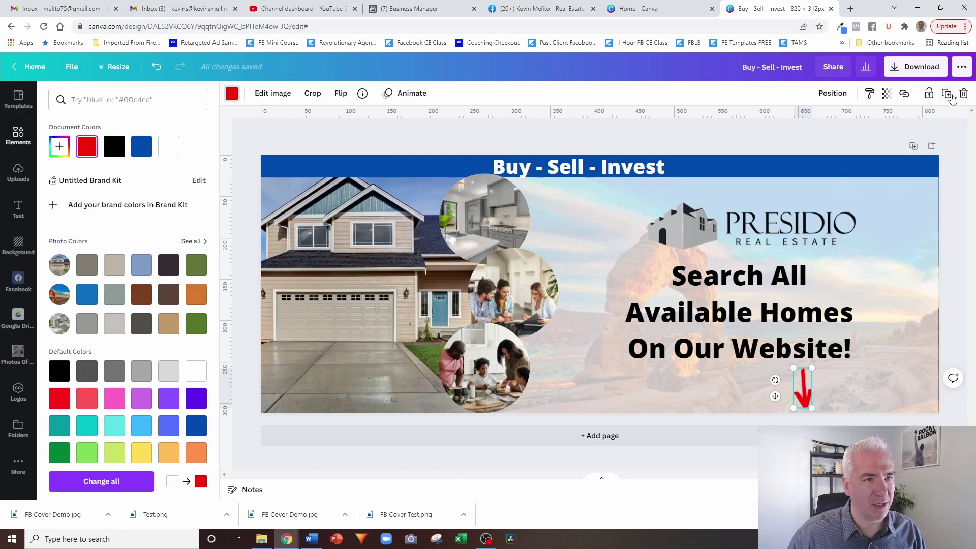
Duplicate the red arrow twice into a row of three down arrows beneath the text
{"action": "key", "text": "ctrl+d"}
{"action": "left_click_drag", "start_coordinate": [820, 403], "coordinate": [779, 386]}
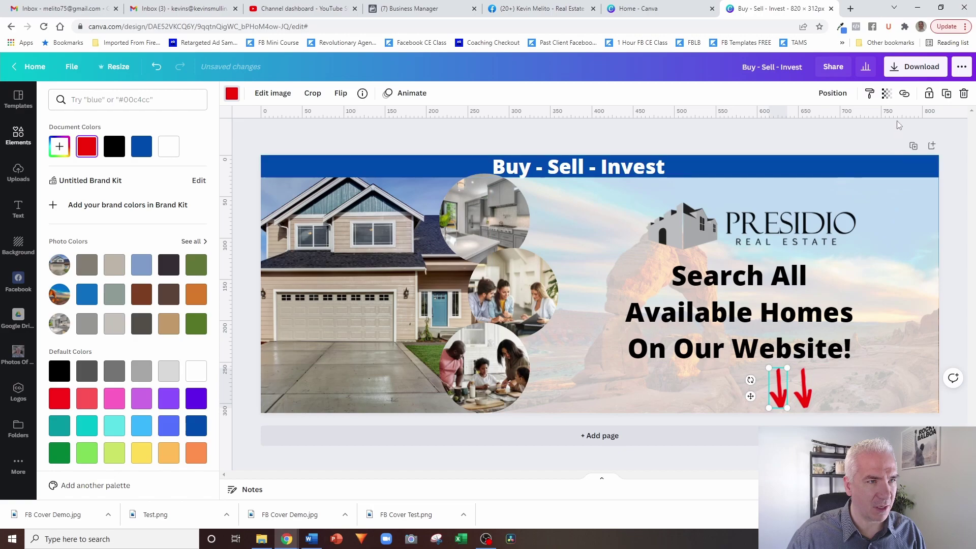
{"action": "left_click", "coordinate": [947, 93]}
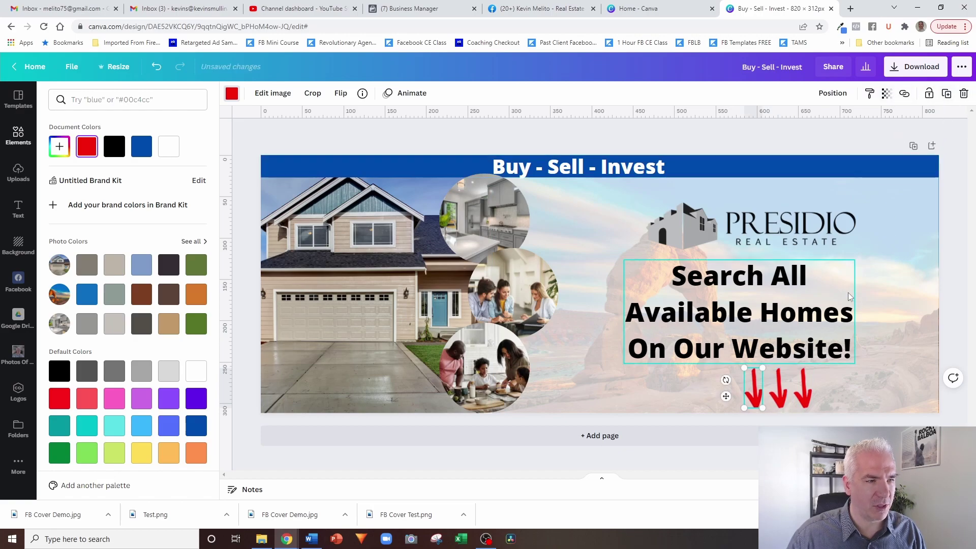
{"action": "left_click", "coordinate": [961, 164]}
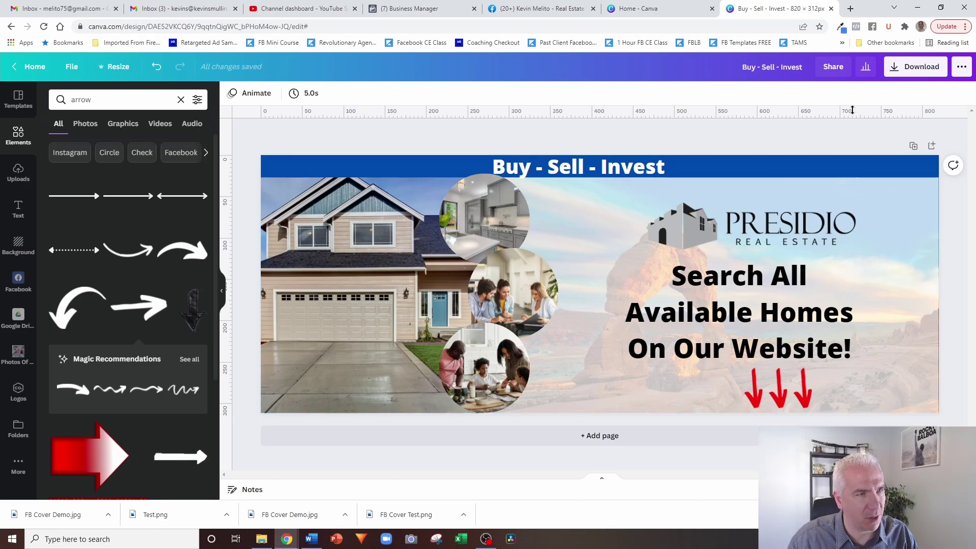
Export the Canva design in PNG format and save it as Demo 1
{"action": "left_click", "coordinate": [889, 72]}
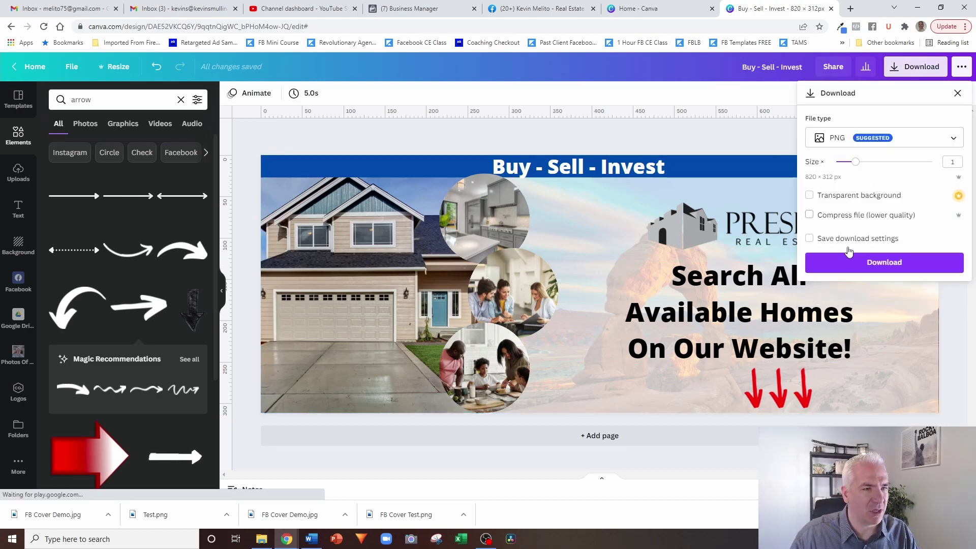
{"action": "left_click", "coordinate": [842, 262]}
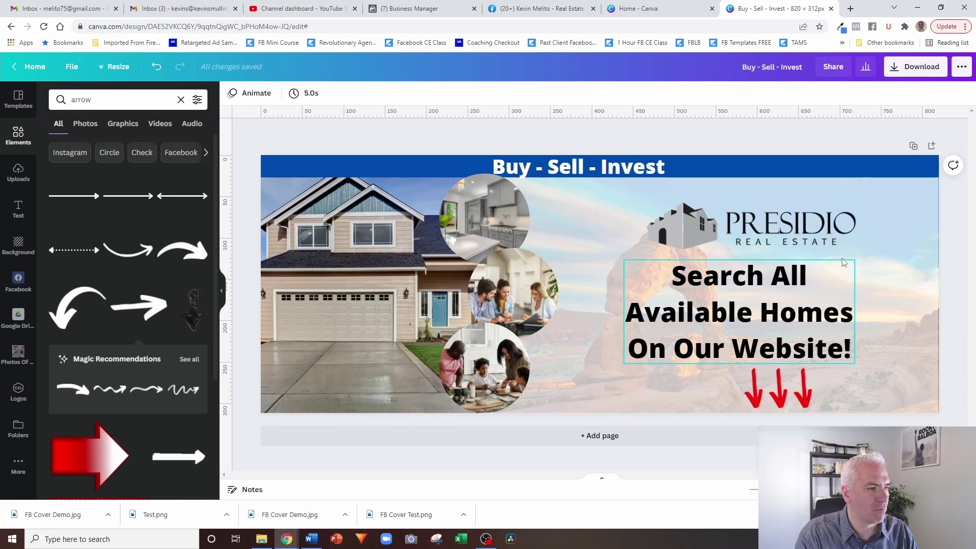
{"action": "type", "text": "Demo 1"}
{"action": "key", "text": "Return"}
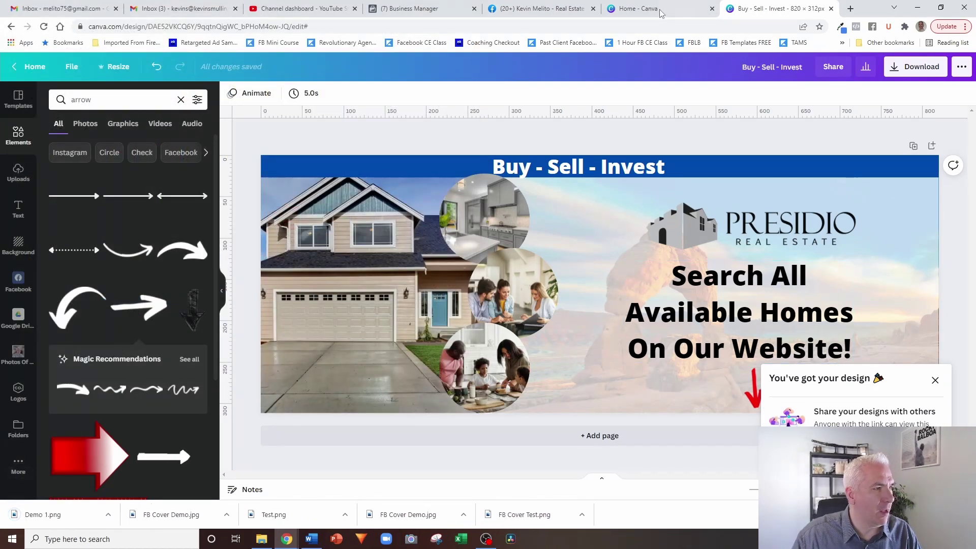
Upload Demo 1.png as the Facebook page cover, shift it slightly down, and save
{"action": "left_click", "coordinate": [540, 8]}
{"action": "left_click", "coordinate": [859, 299]}
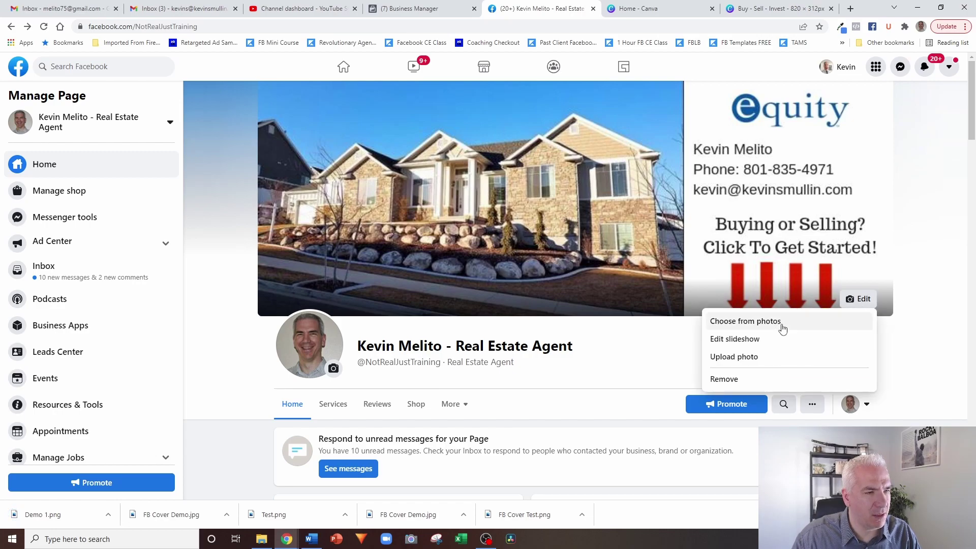
{"action": "left_click", "coordinate": [763, 356]}
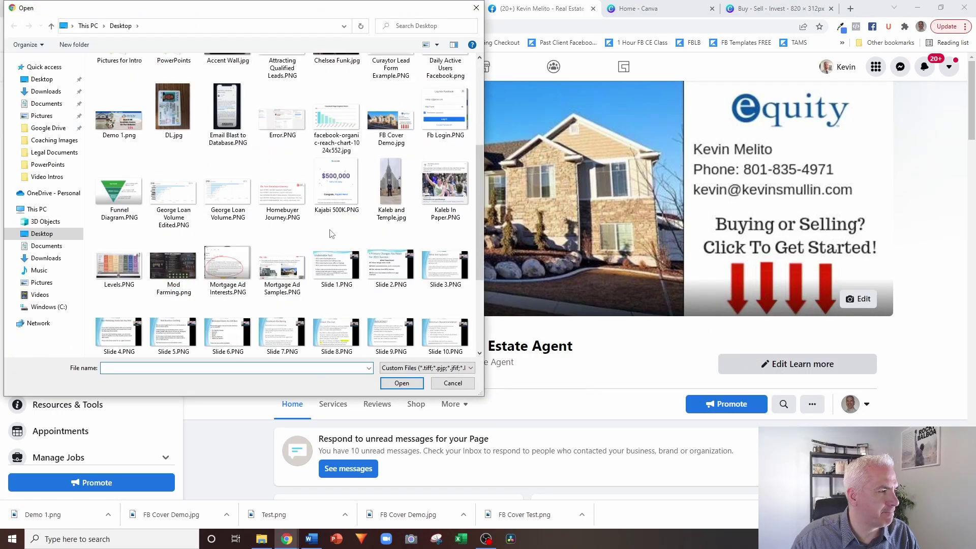
{"action": "left_click", "coordinate": [118, 111]}
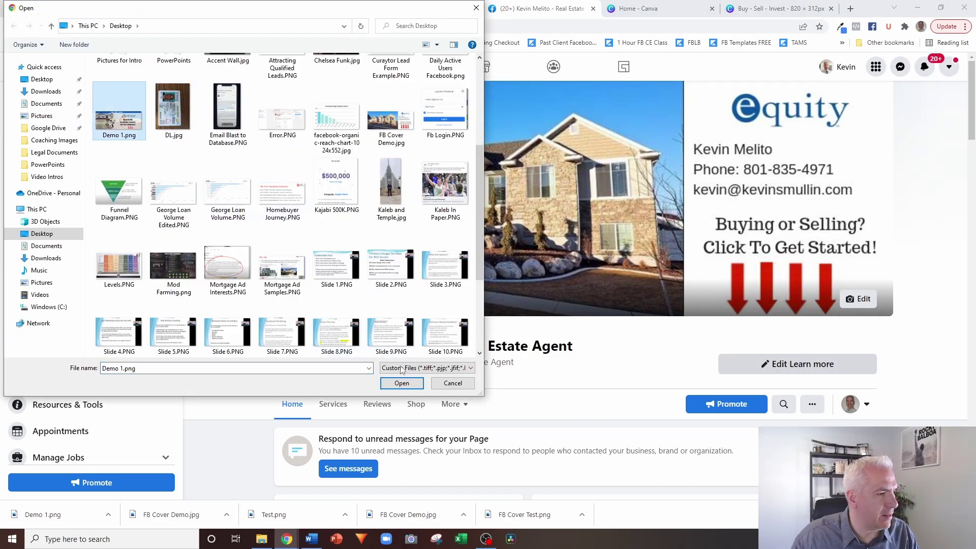
{"action": "left_click", "coordinate": [402, 383]}
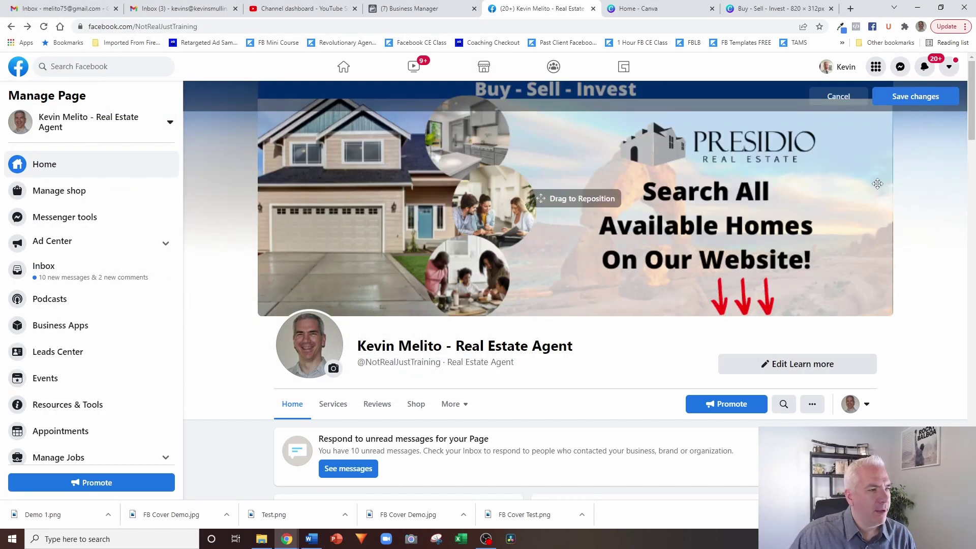
{"action": "left_click_drag", "start_coordinate": [704, 162], "coordinate": [701, 186]}
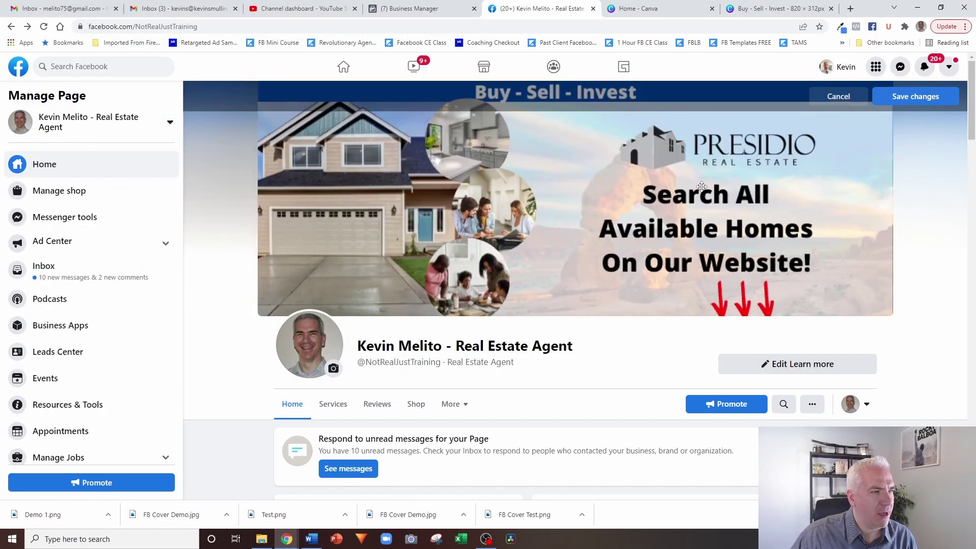
{"action": "left_click", "coordinate": [918, 96]}
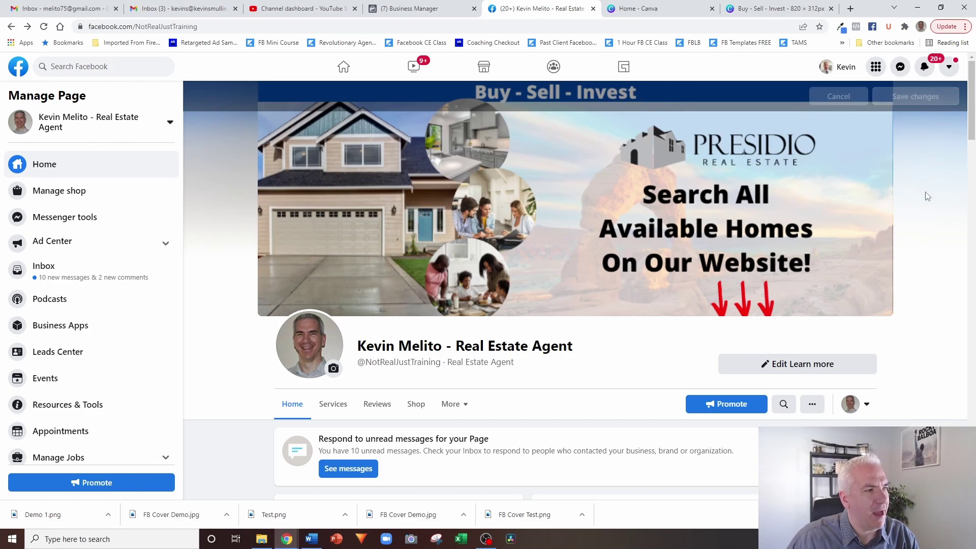